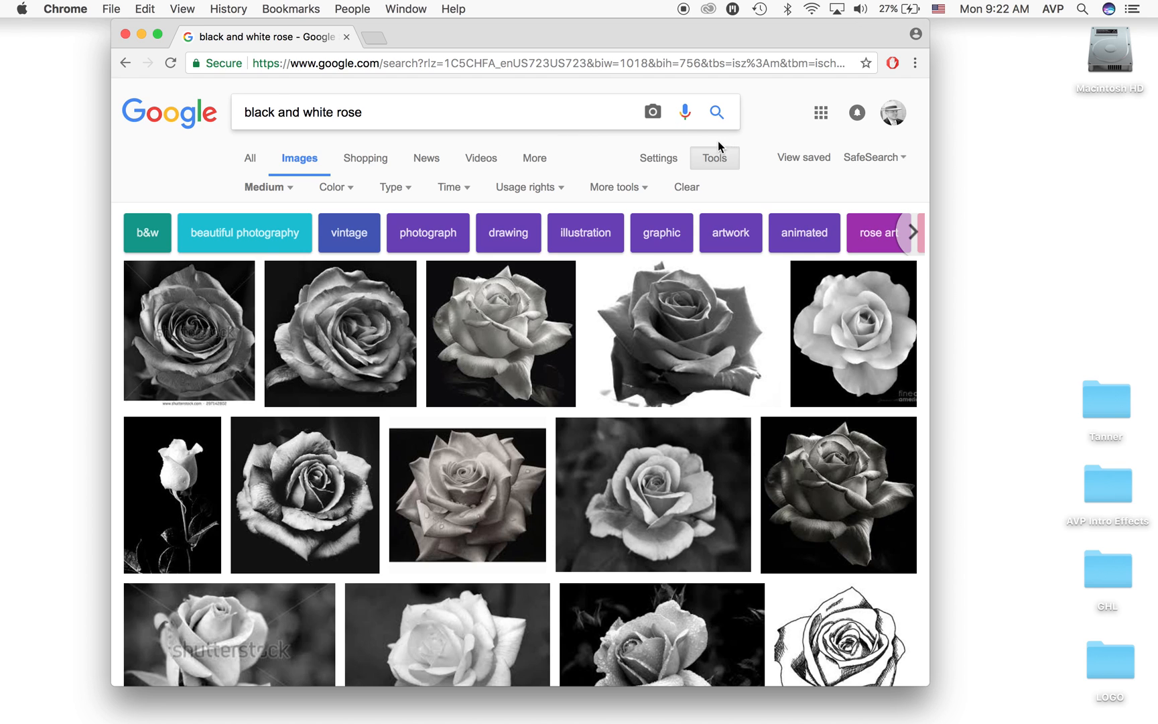
Step: Filter the black and white rose image results to the Large size
left_click(714, 158)
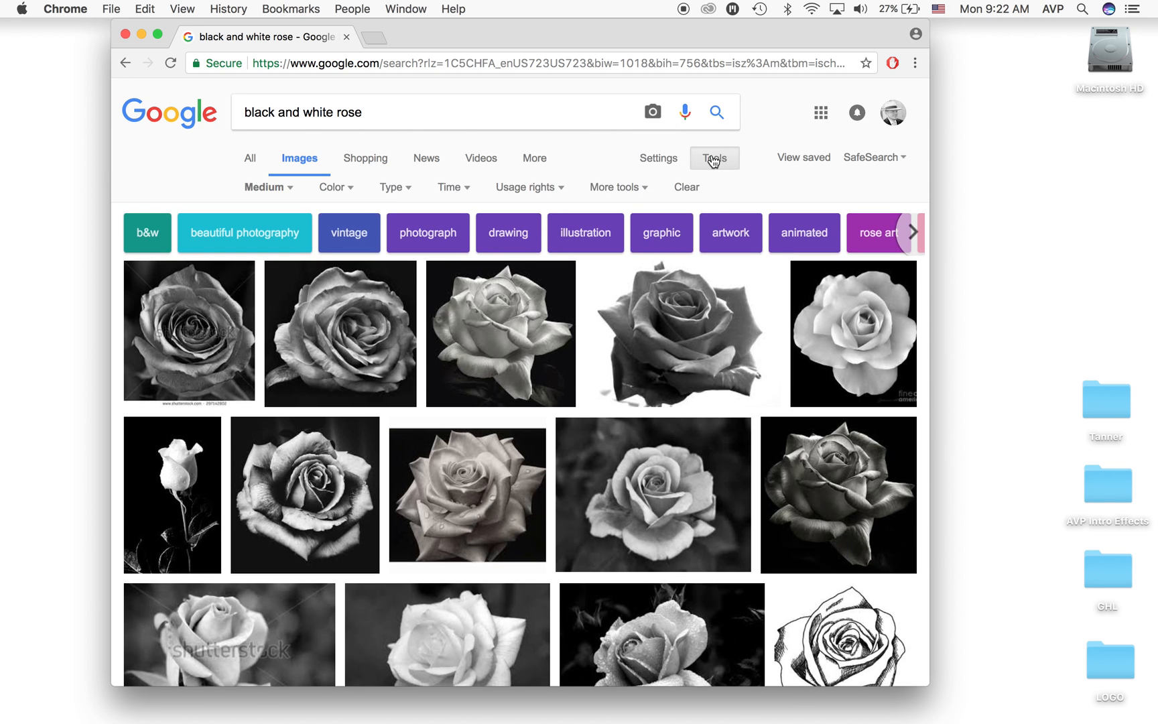
left_click(290, 190)
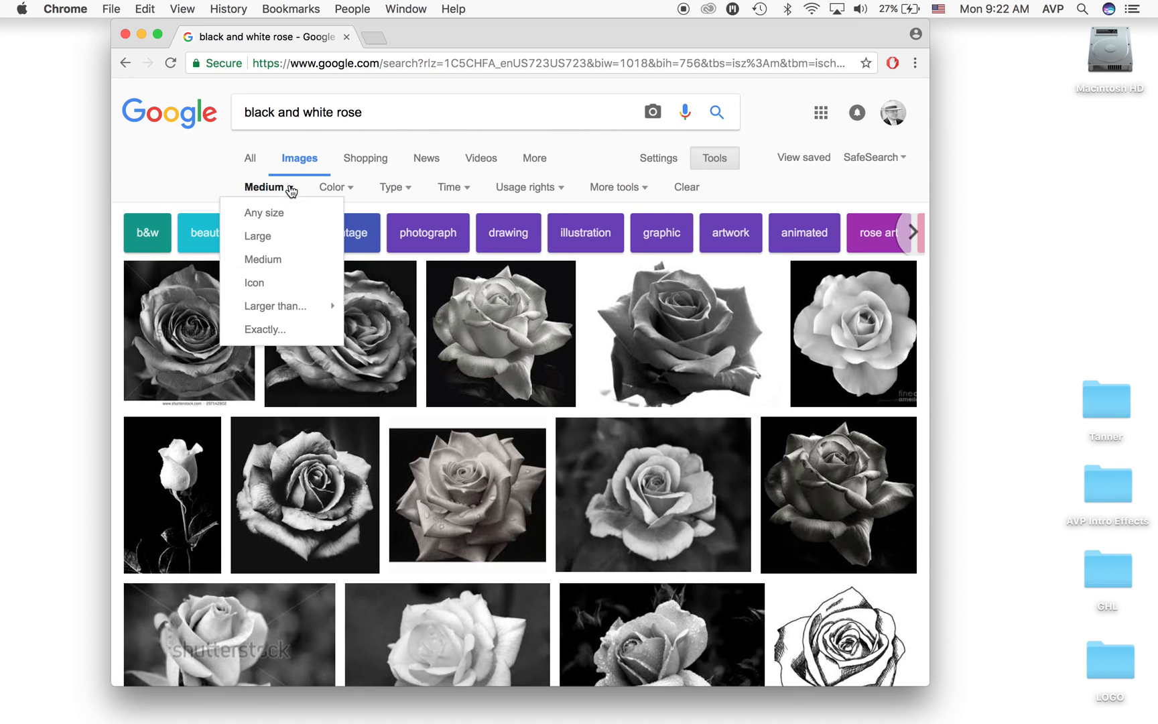
left_click(267, 261)
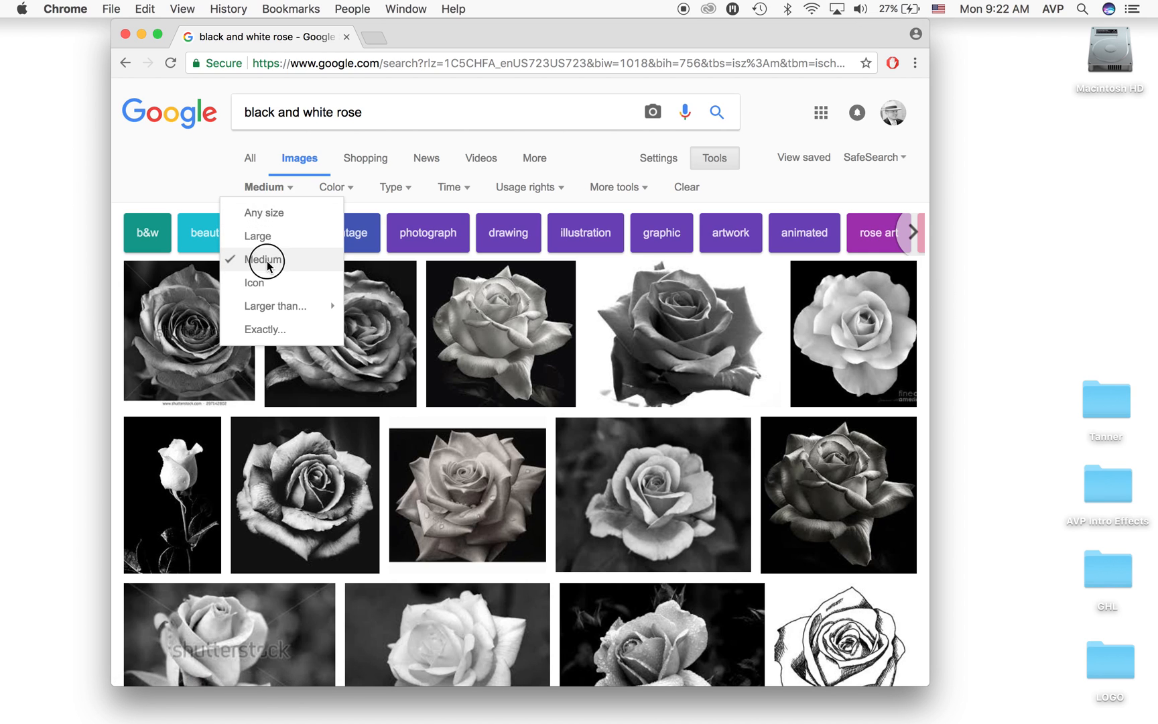
left_click(264, 237)
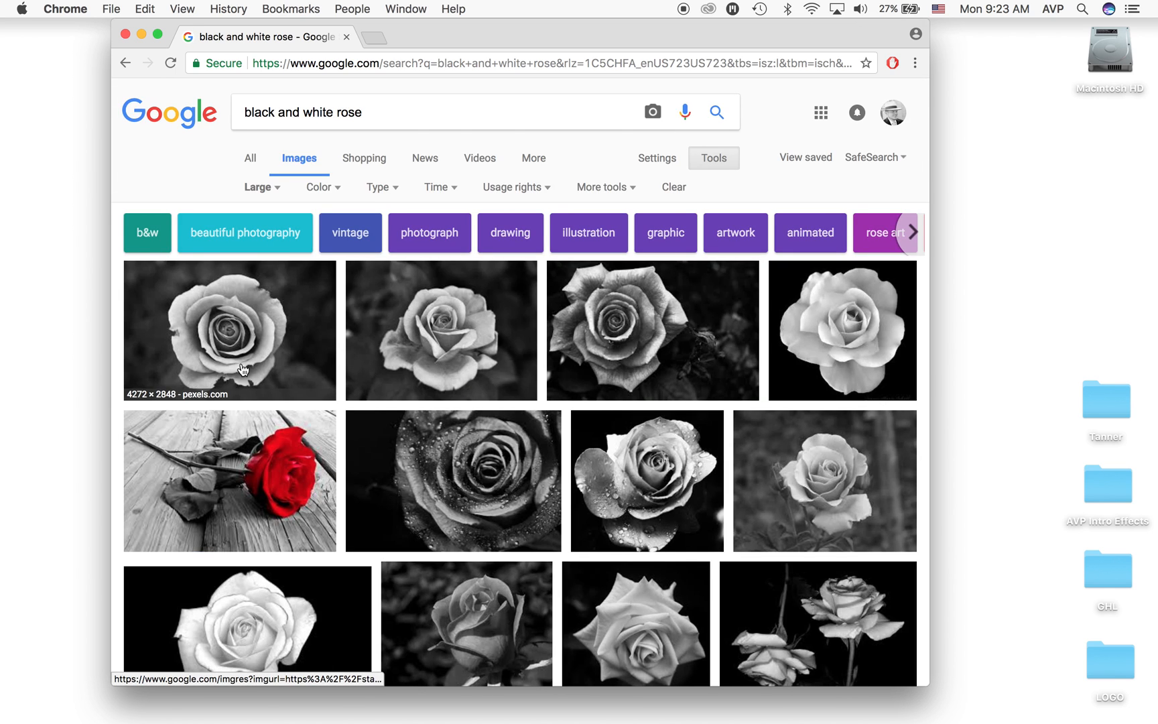
Step: View the first rose photo from Pexels at full size and copy the image
scroll(318, 380, "down", 5)
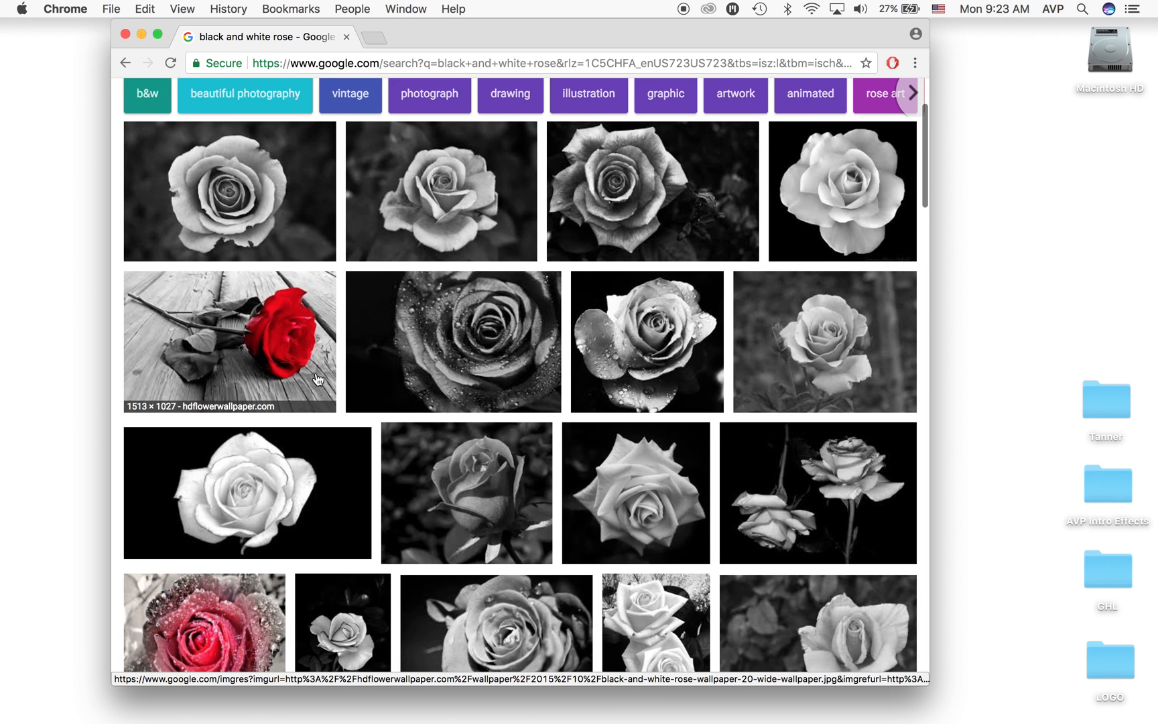
scroll(318, 380, "up", 4)
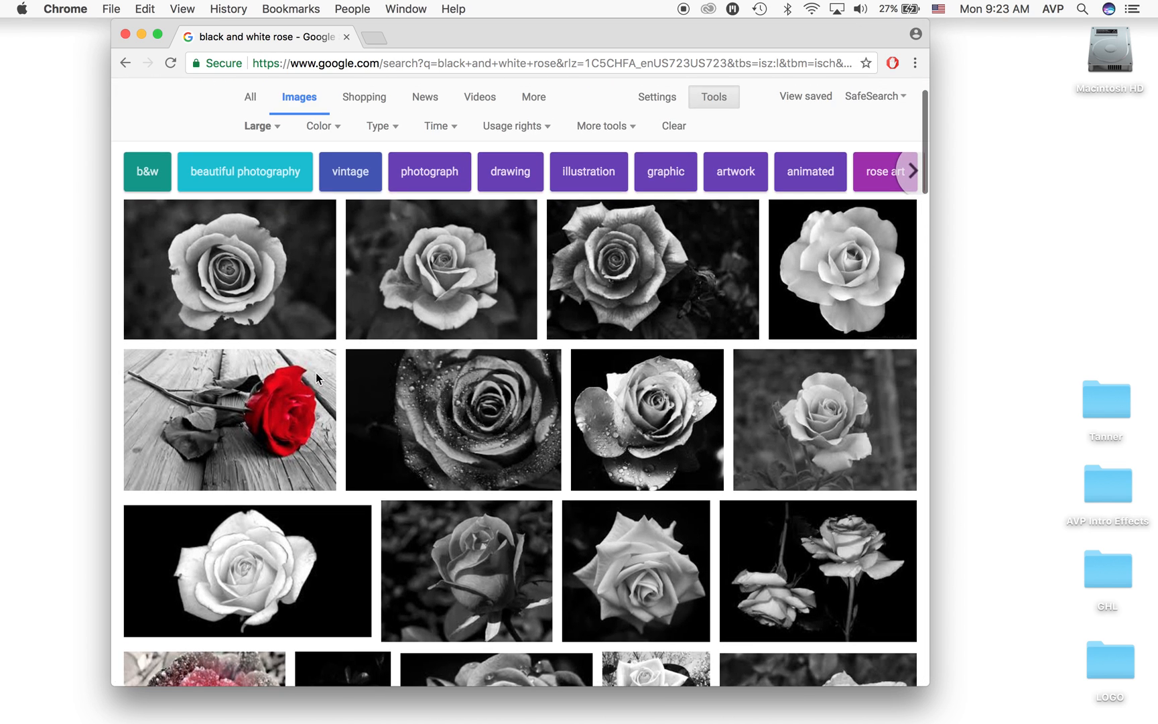
scroll(318, 379, "up", 1)
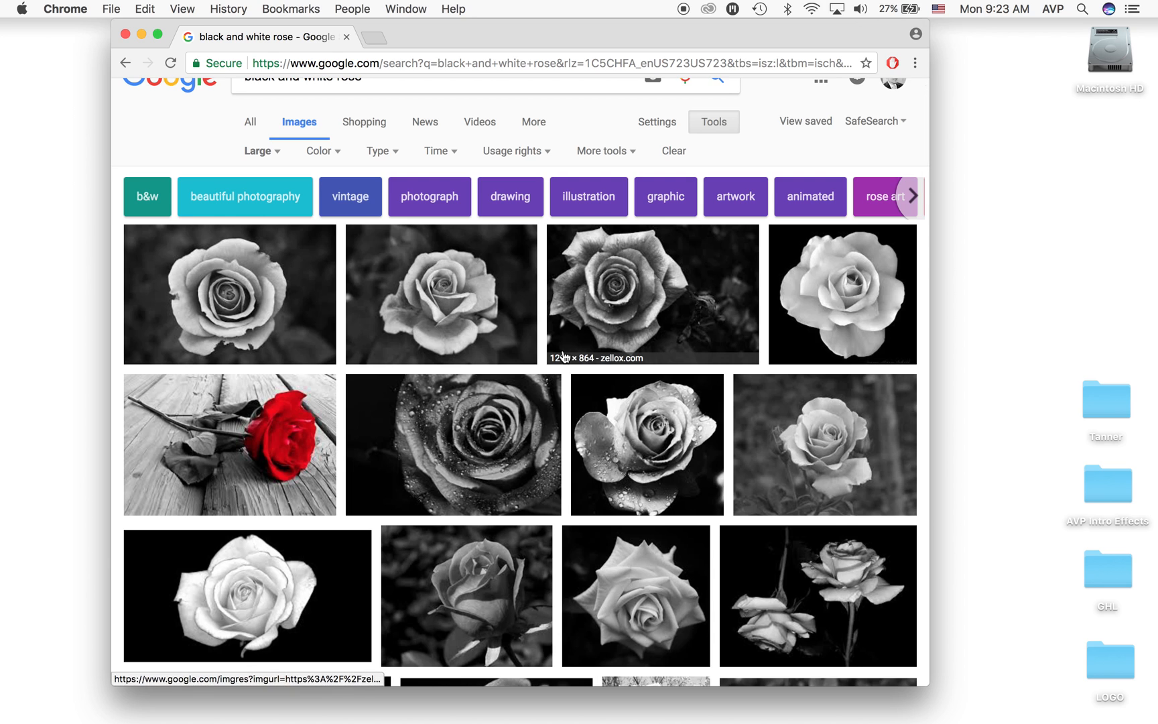
left_click(251, 292)
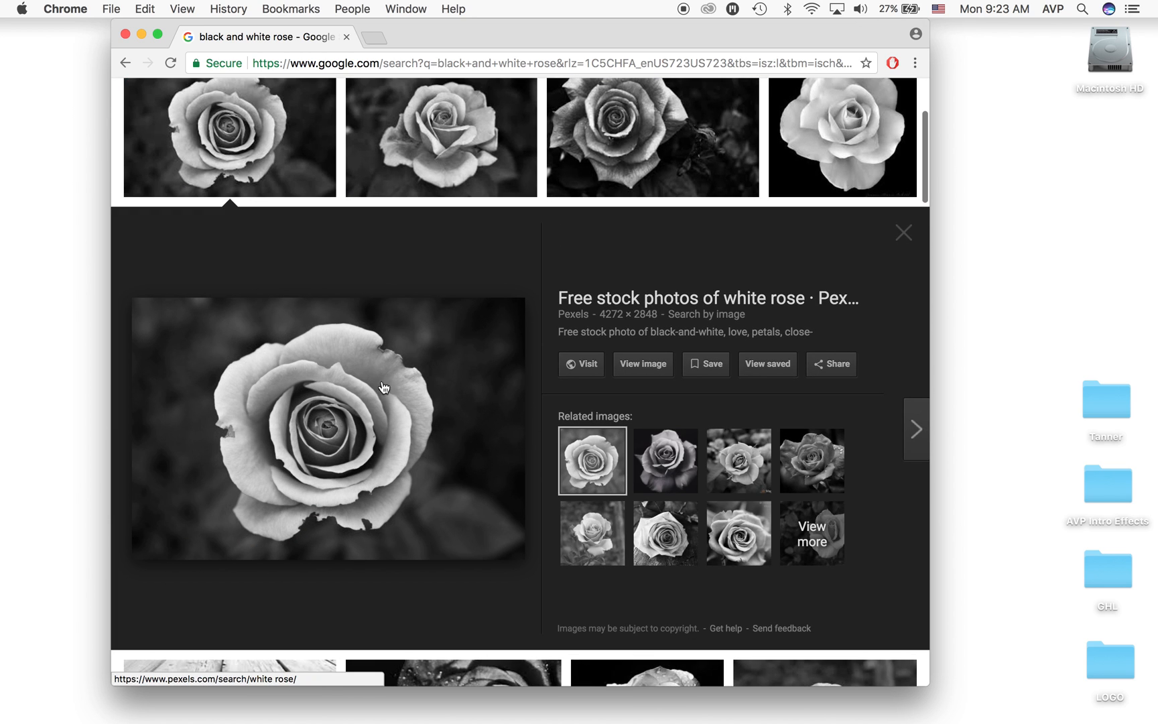
left_click(634, 366)
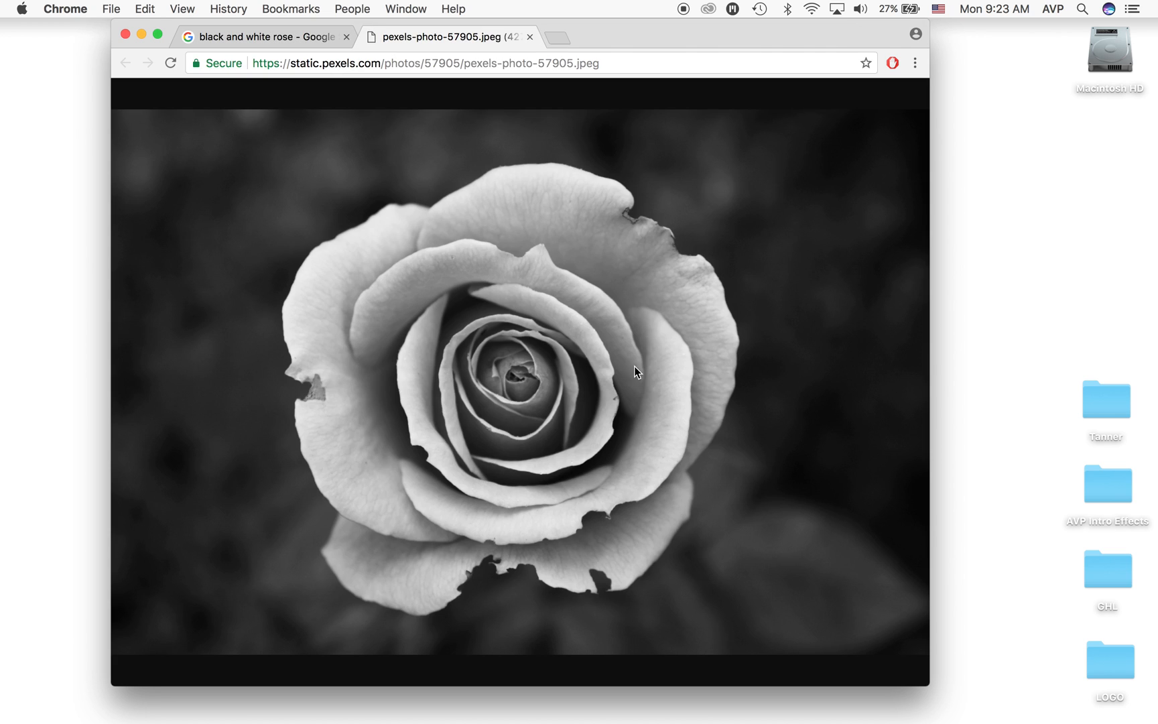
right_click(437, 290)
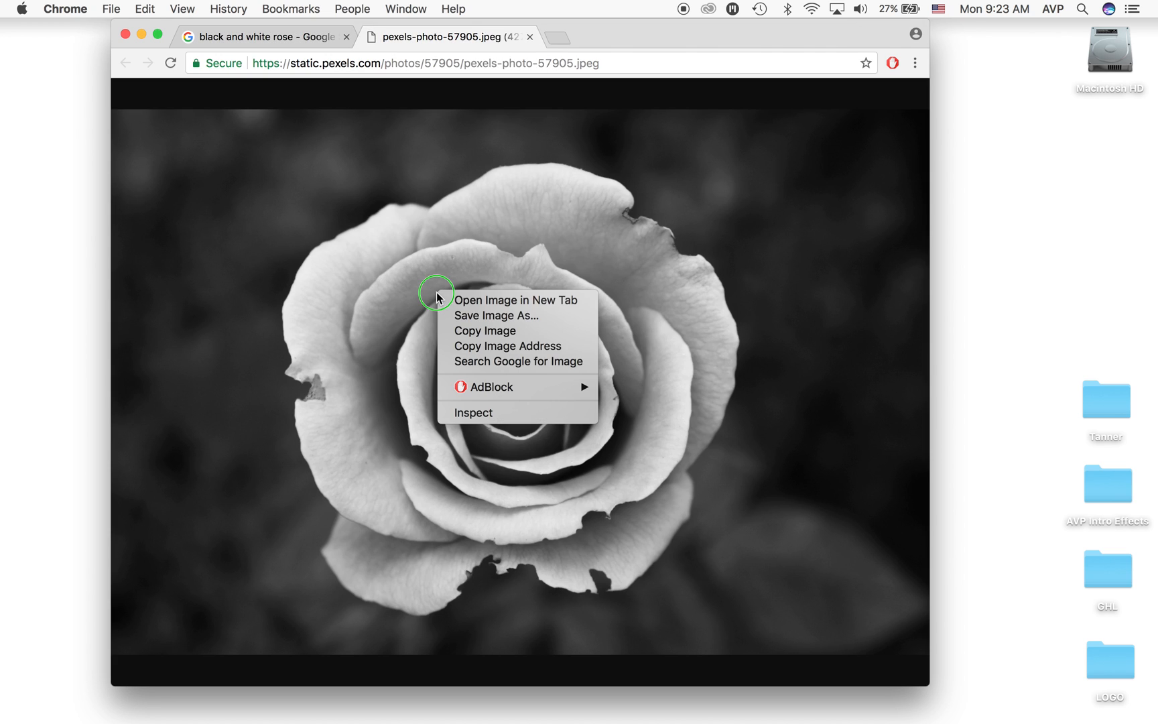
left_click(456, 330)
mouse_move(4, 248)
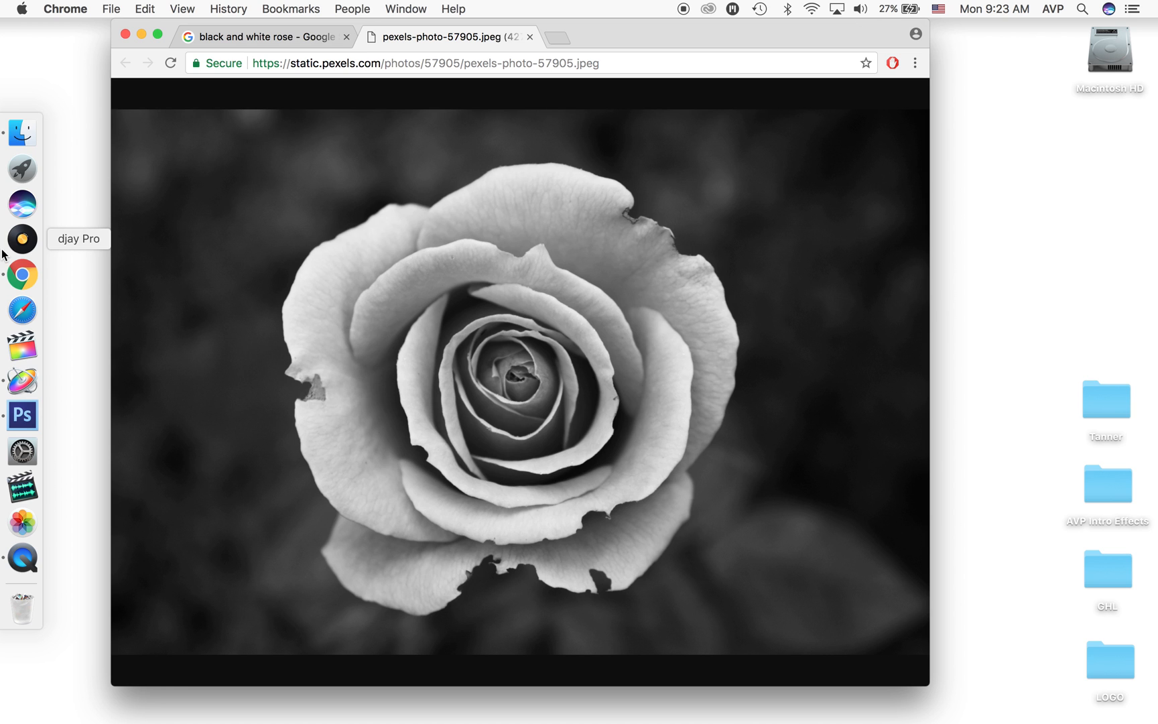
left_click(22, 171)
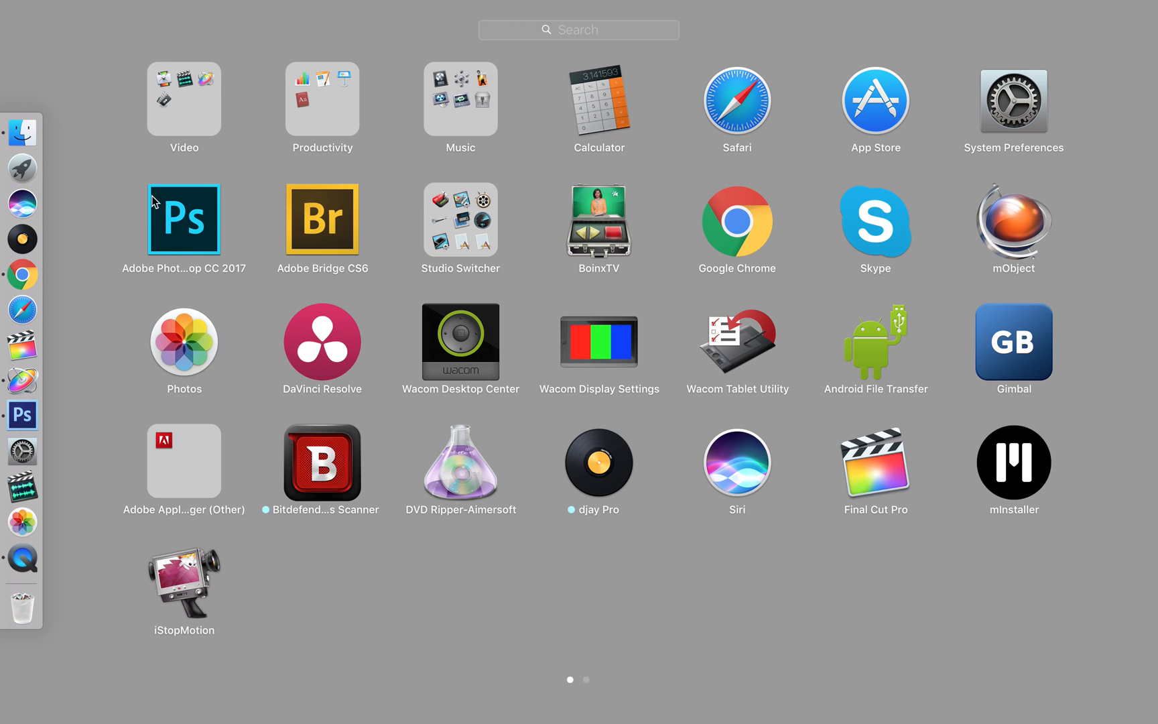
scroll(170, 212, "right", 3)
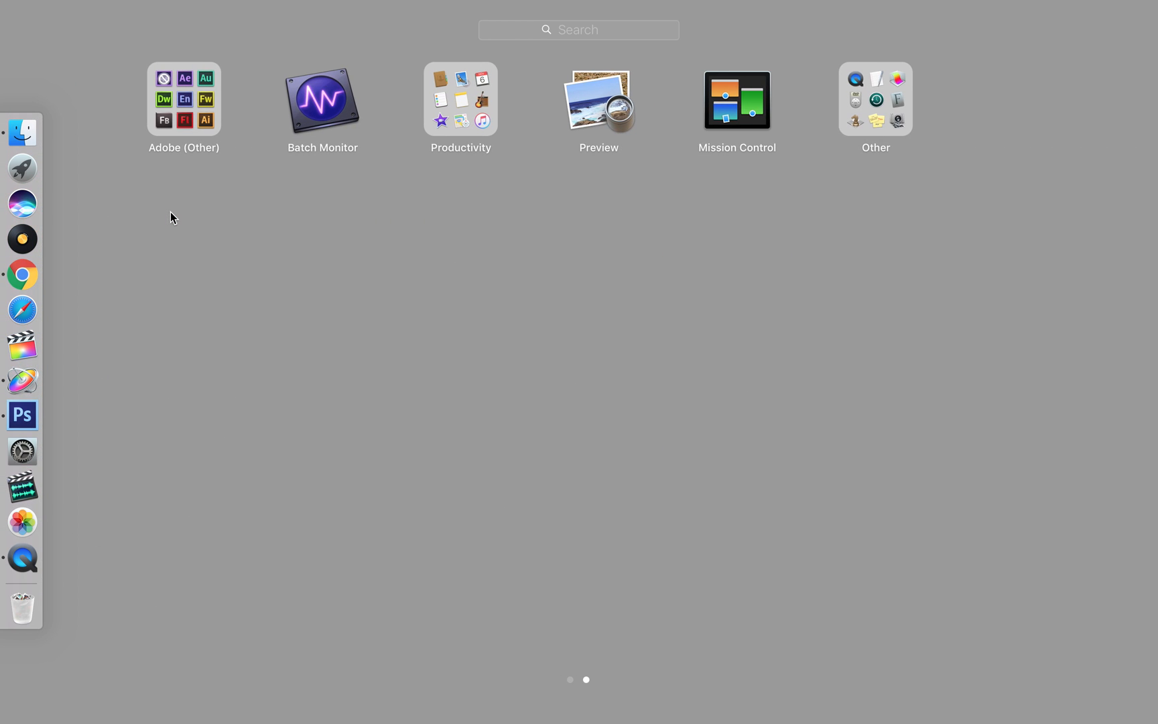
scroll(253, 208, "left", 3)
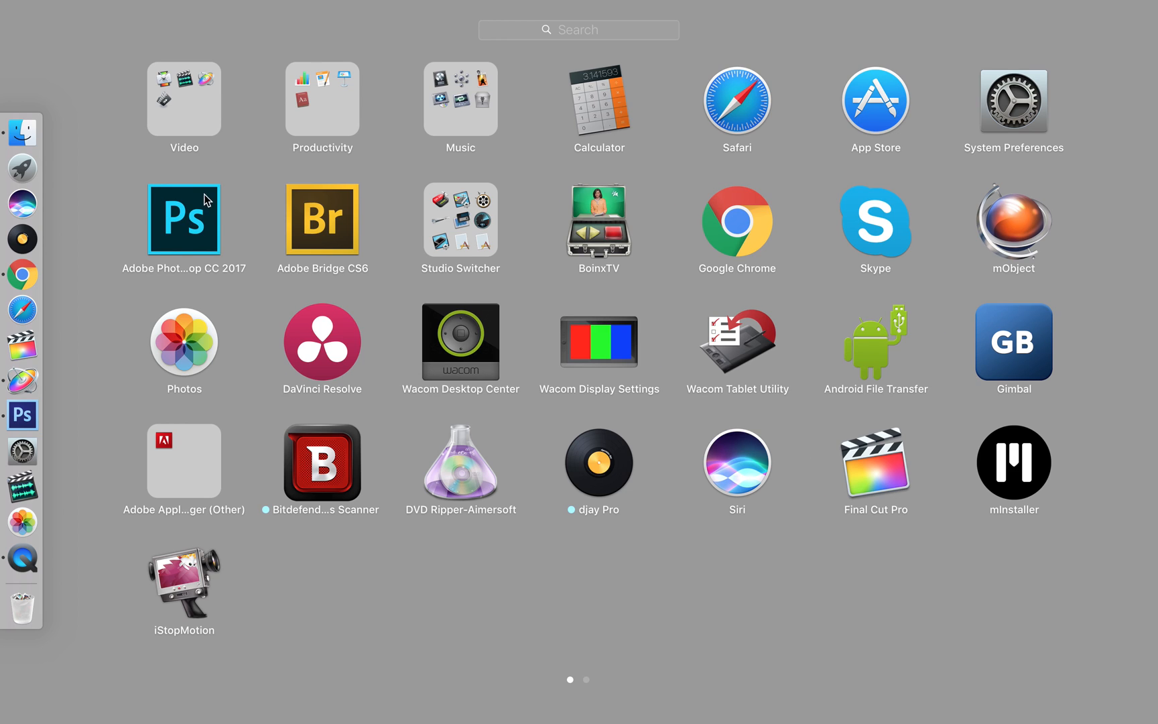
left_click(564, 26)
type("PS")
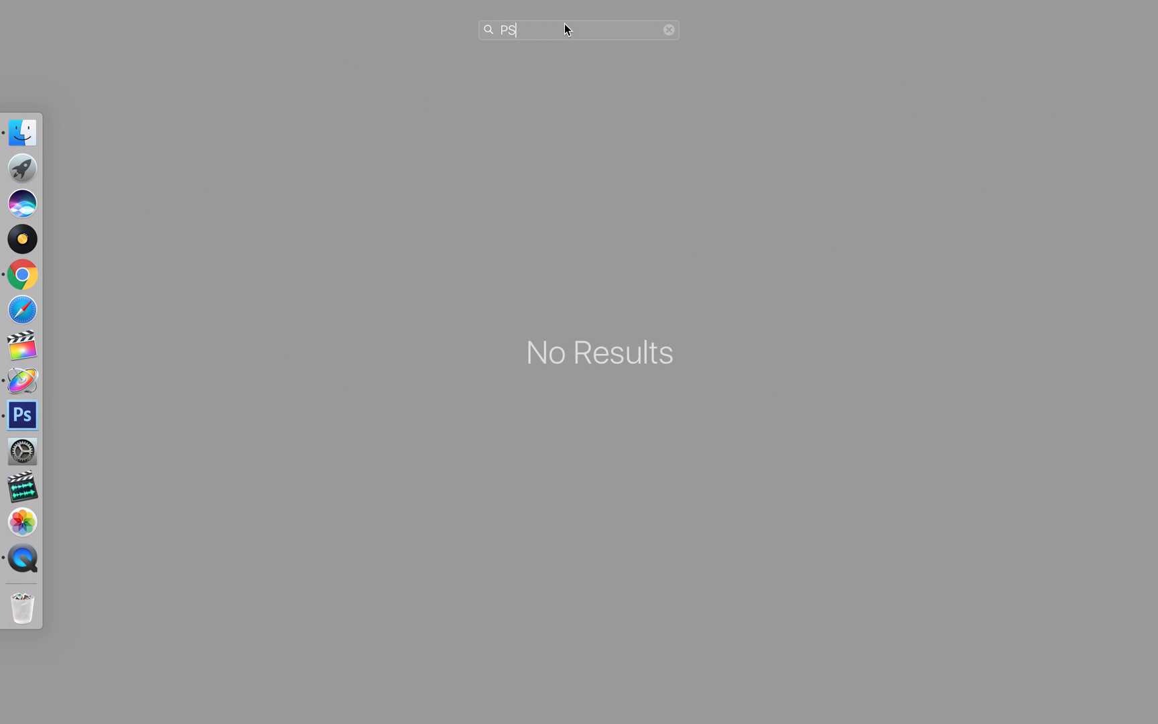
key("BackSpace")
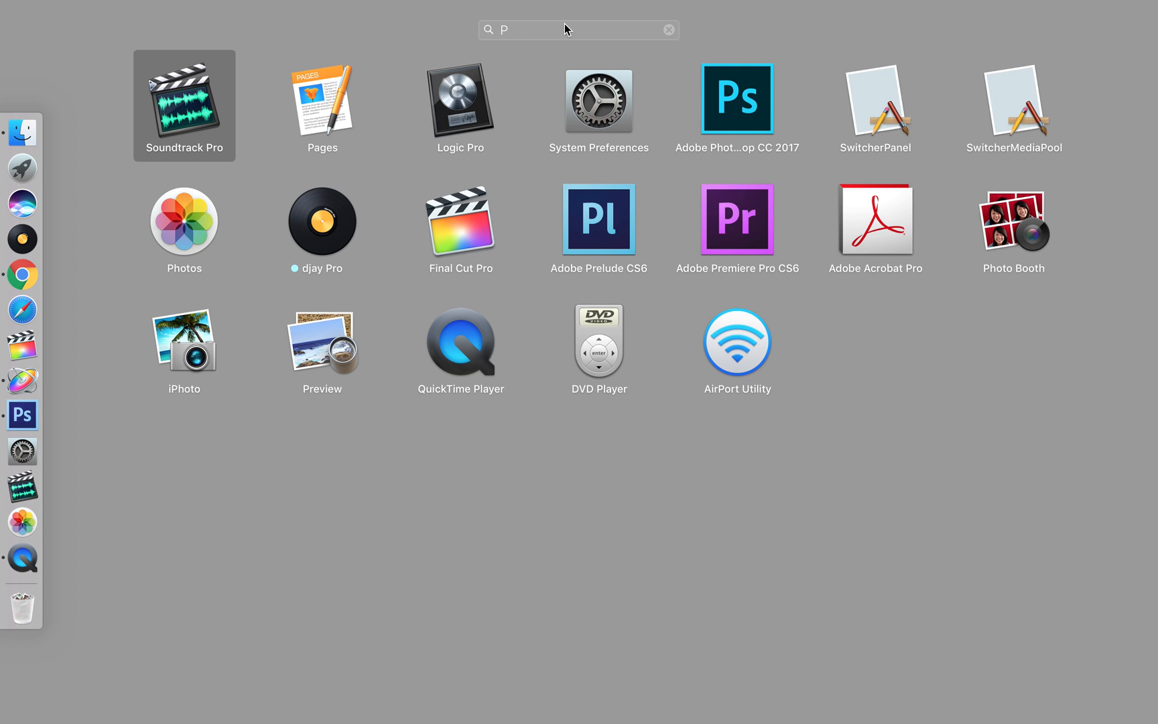
type("hoto")
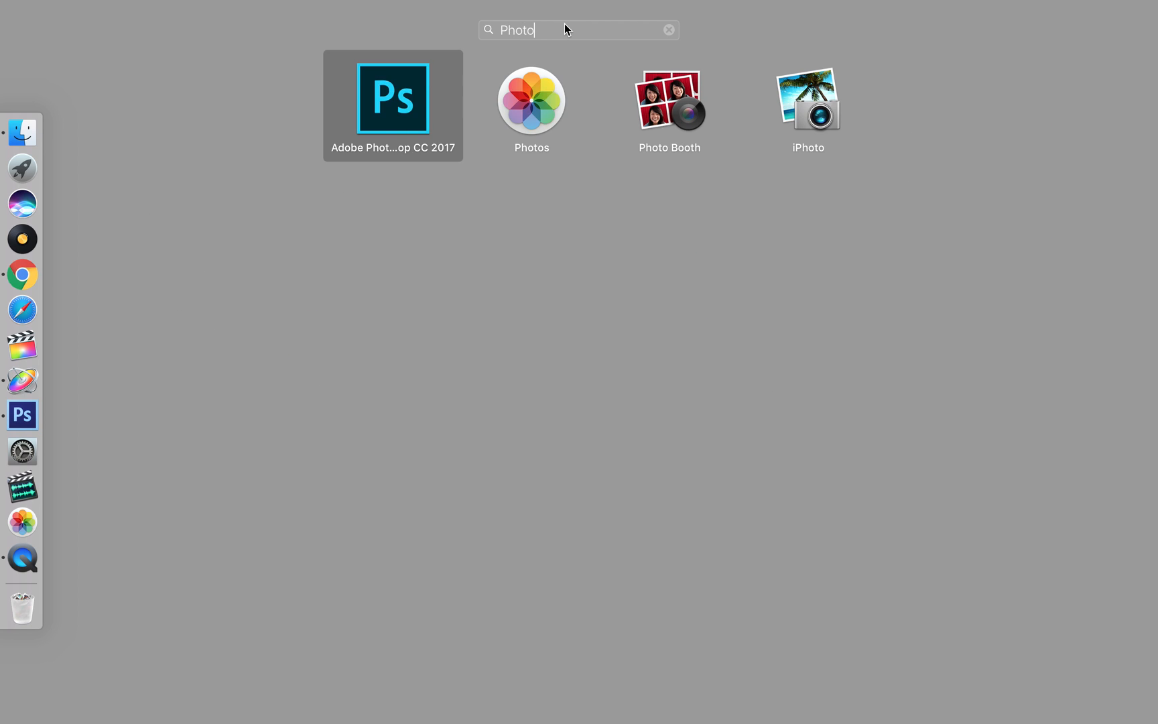
type("shop")
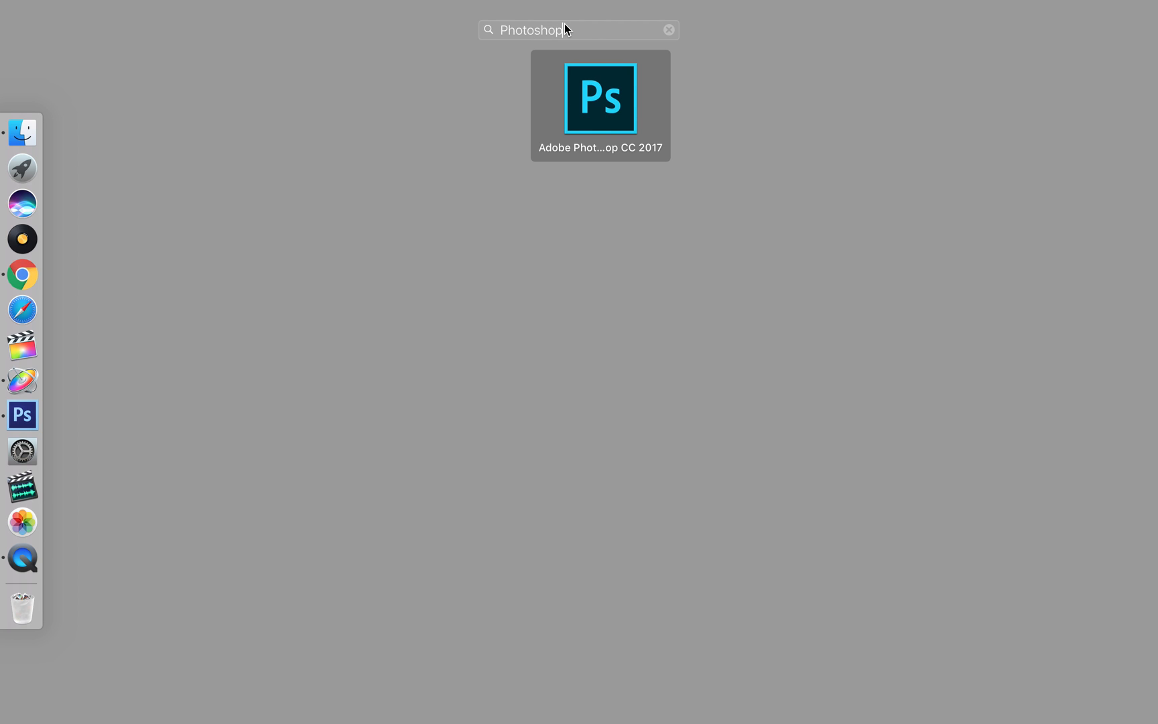
left_click(588, 111)
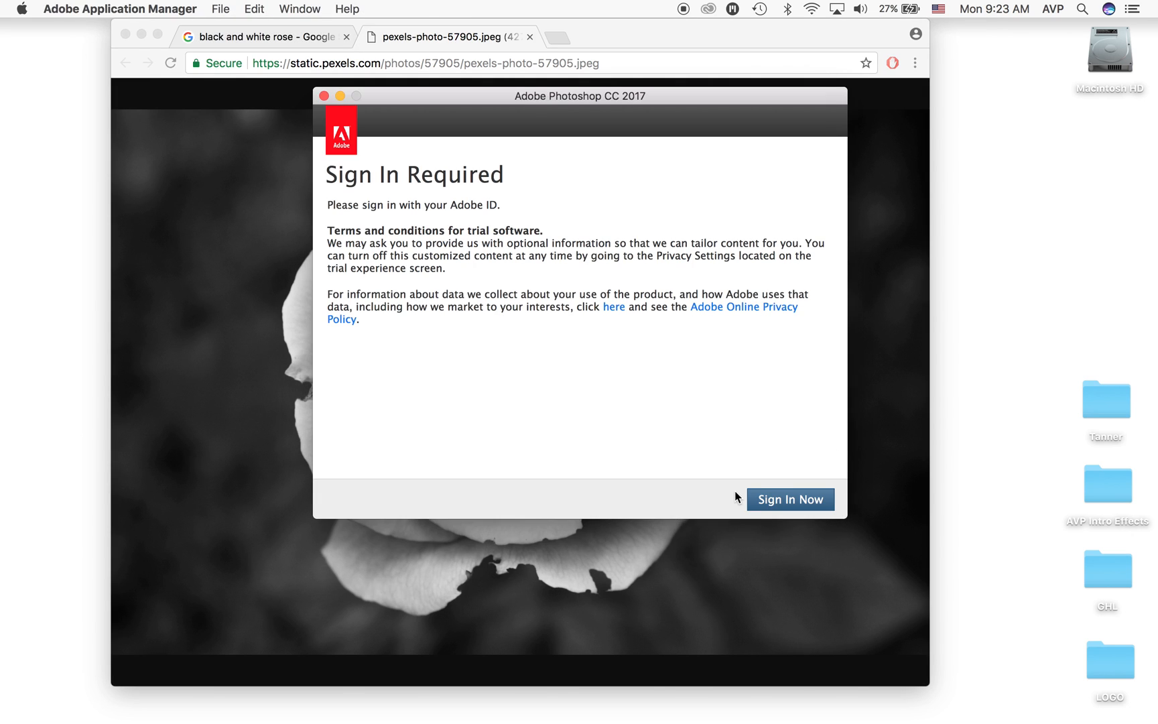
left_click(323, 96)
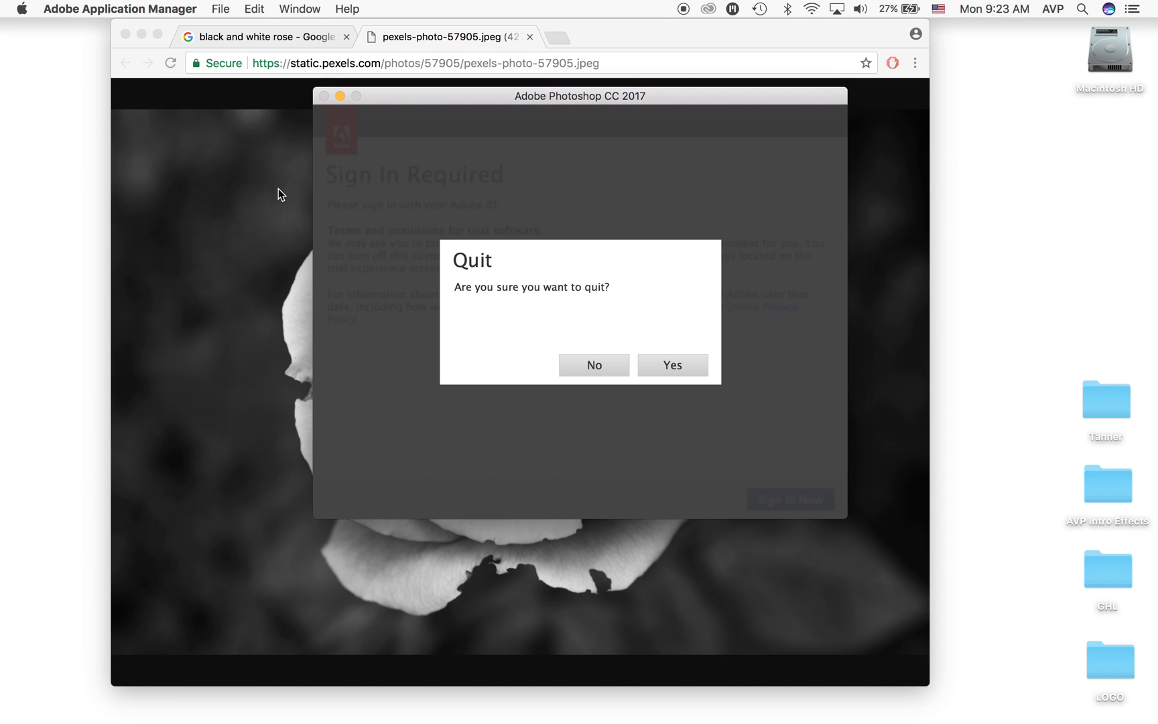
left_click(672, 366)
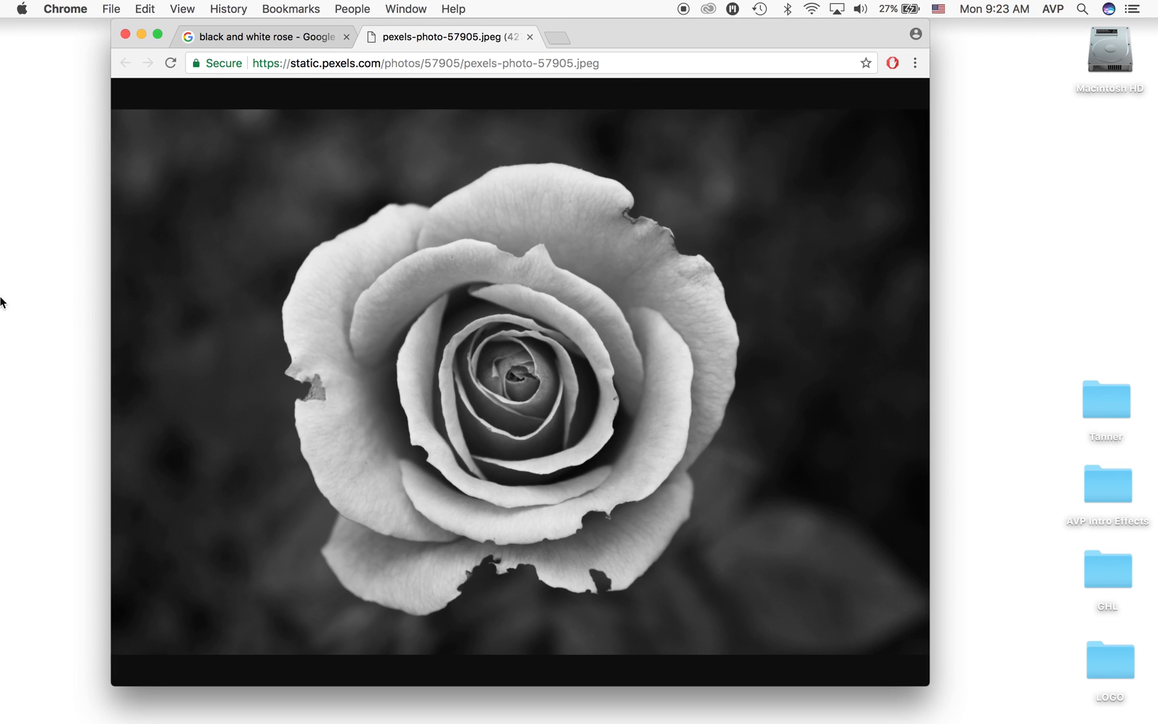
Step: Switch to Adobe Photoshop CS6
mouse_move(10, 272)
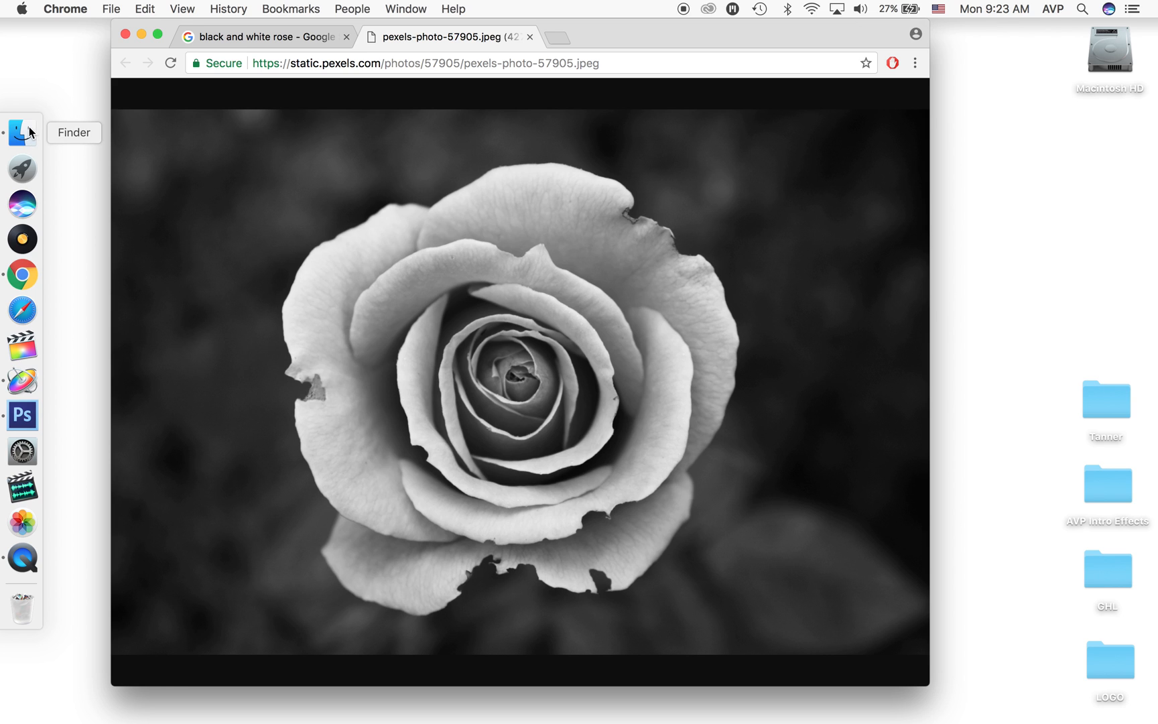
left_click(22, 417)
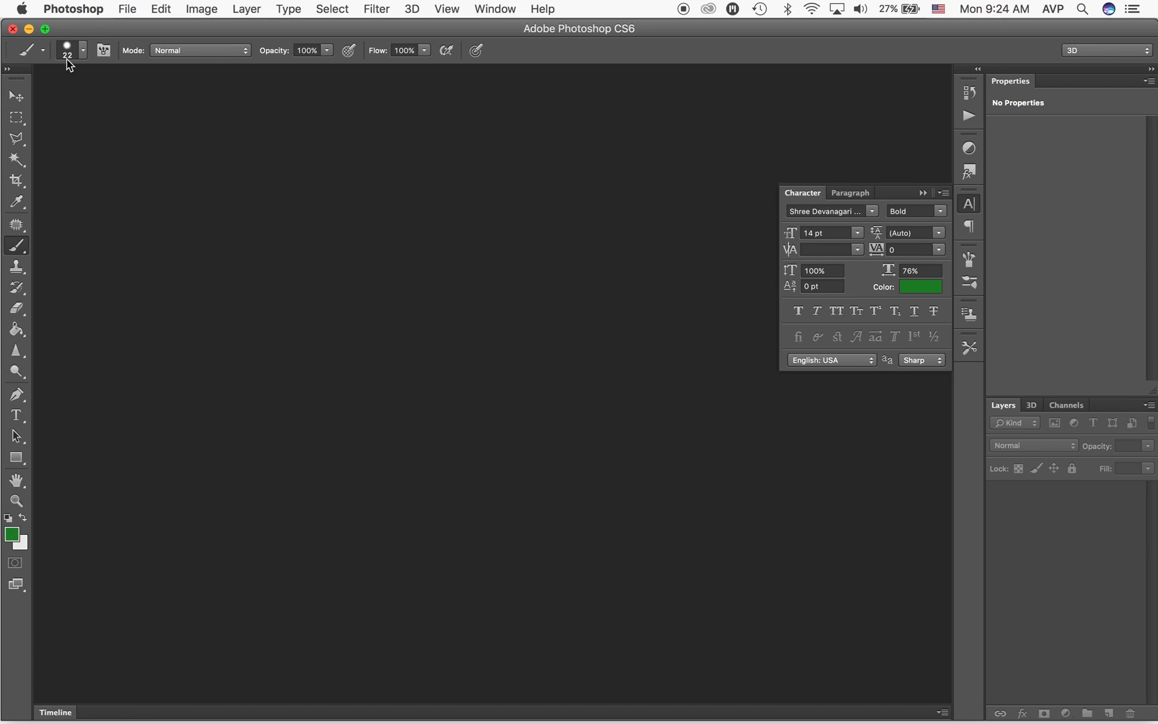
mouse_move(23, 380)
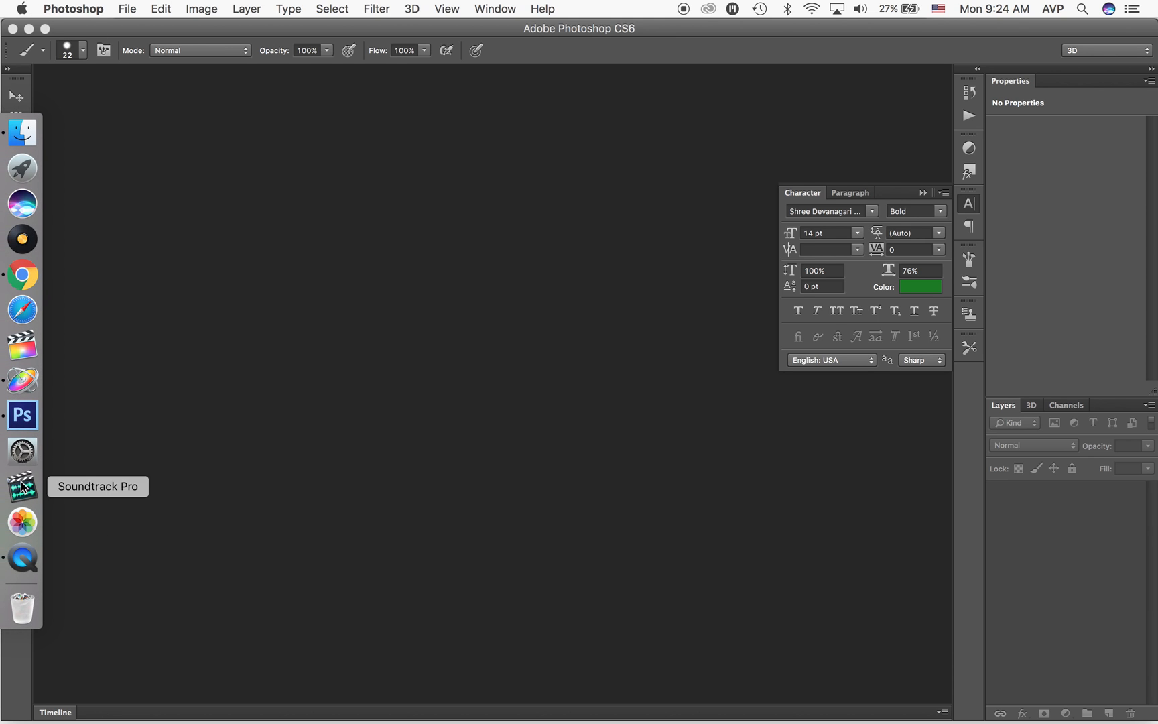
left_click(24, 420)
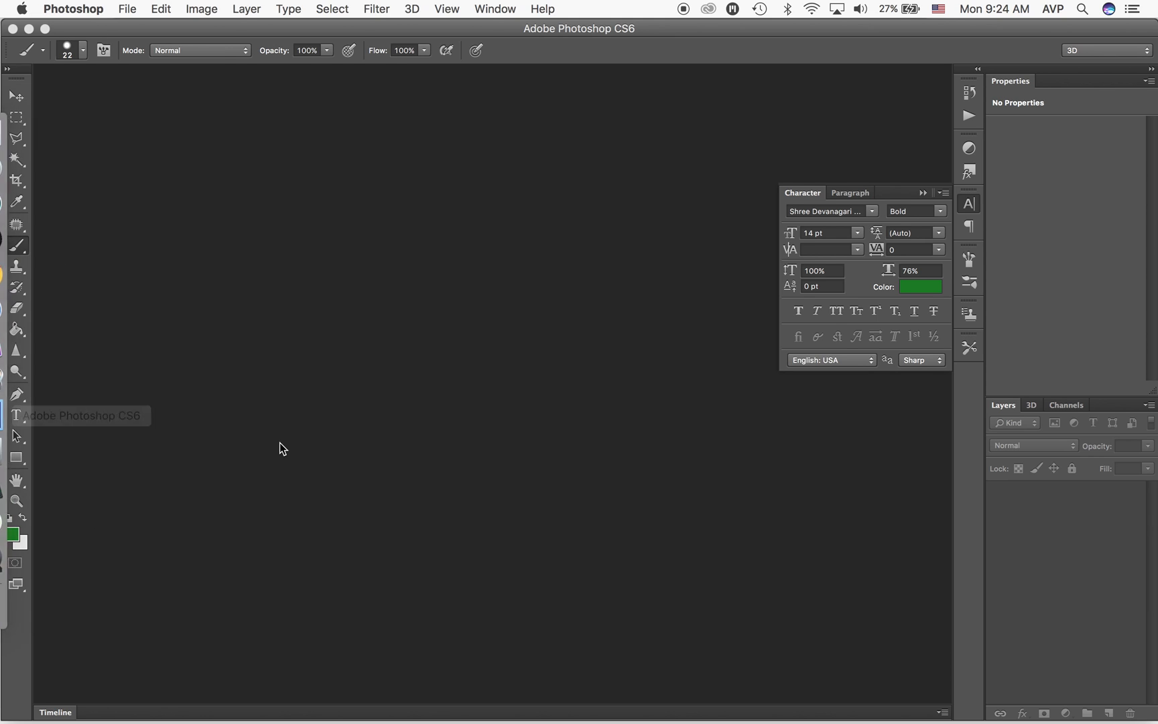
Step: Create a new 4272 × 2848 pixel document from the Clipboard preset and paste the copied rose photo into it
left_click(121, 8)
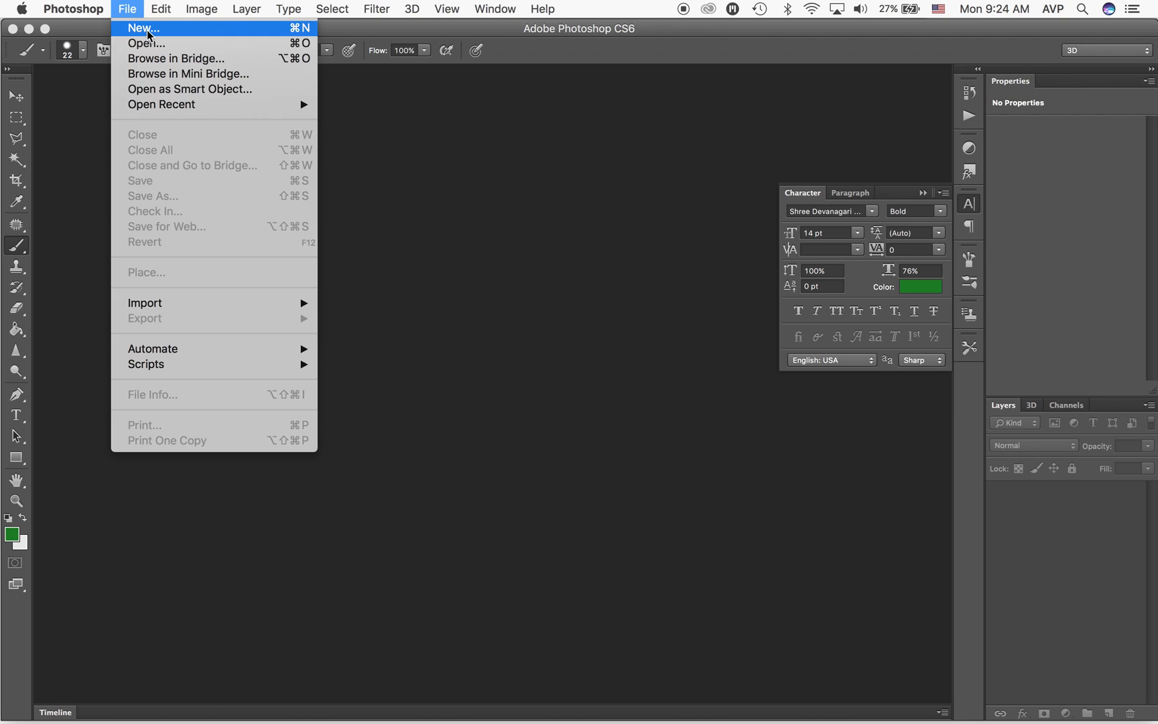
left_click(146, 29)
left_click_drag(414, 208, 326, 189)
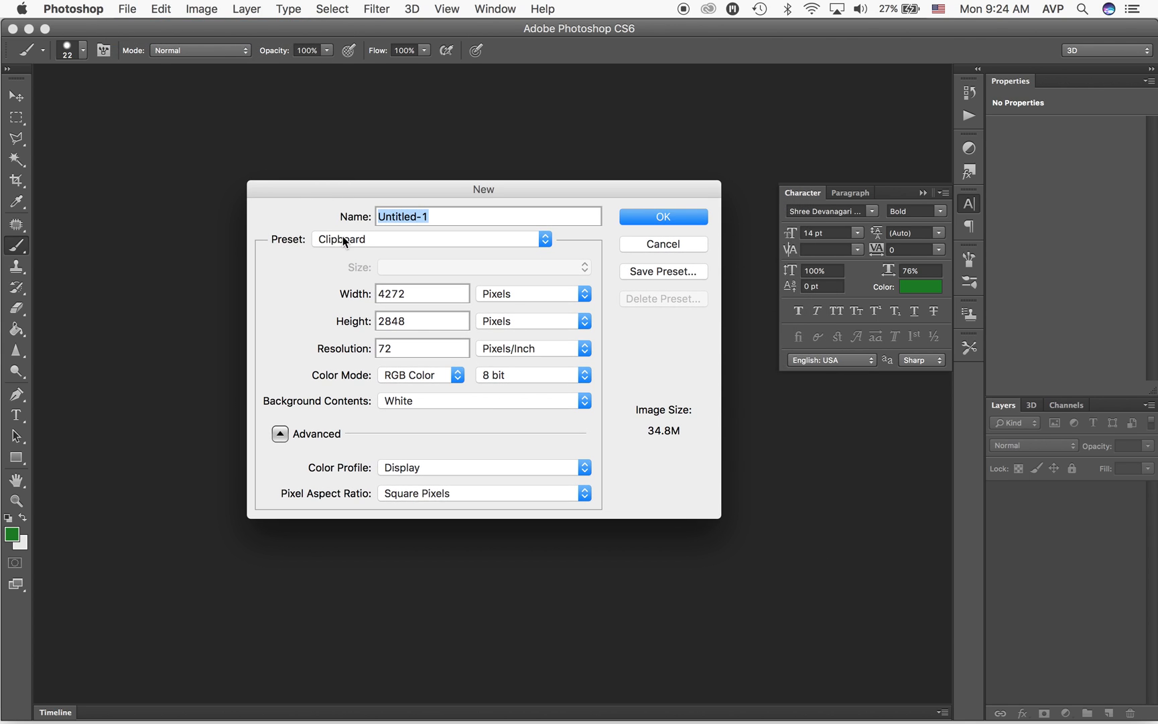
left_click(660, 218)
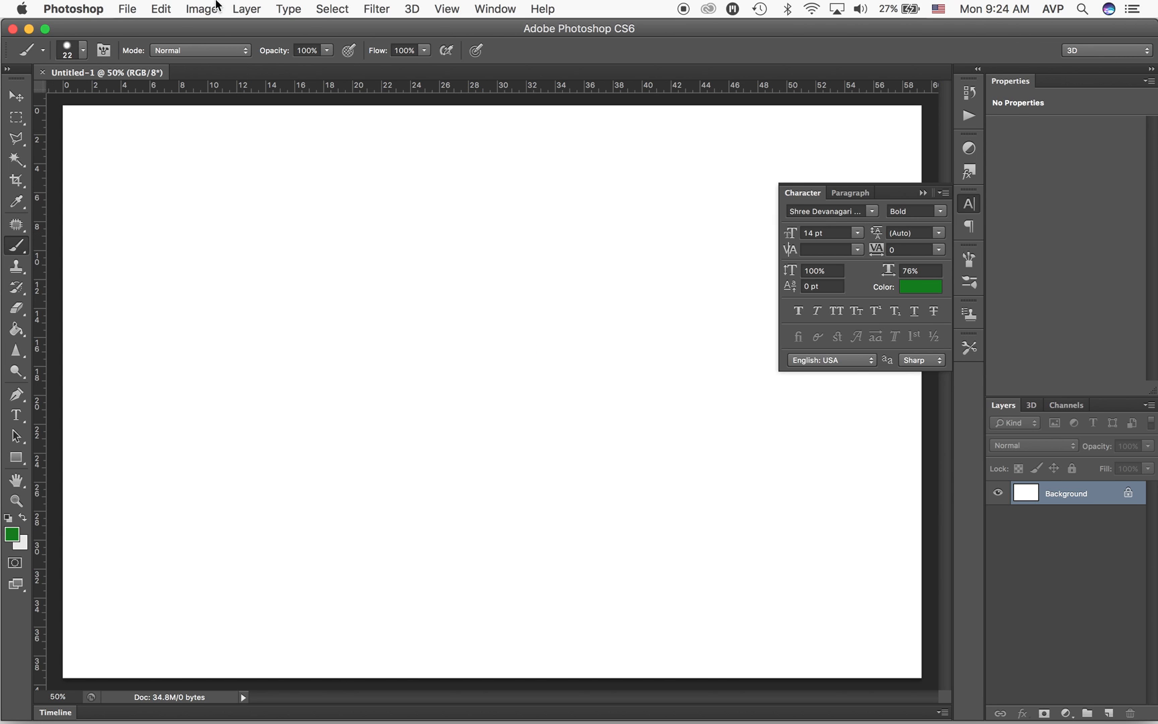
left_click(164, 8)
left_click(175, 166)
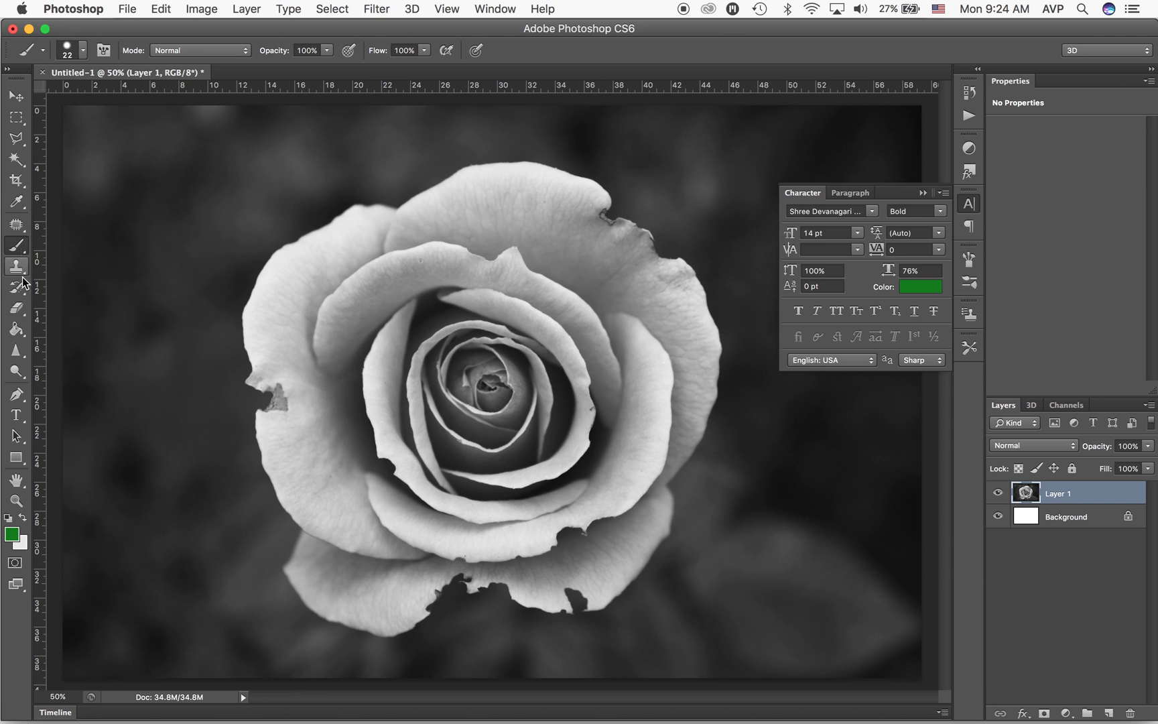
Step: Activate the Brush tool and add two empty layers above the rose photo layer
left_click(18, 246)
left_click(1110, 713)
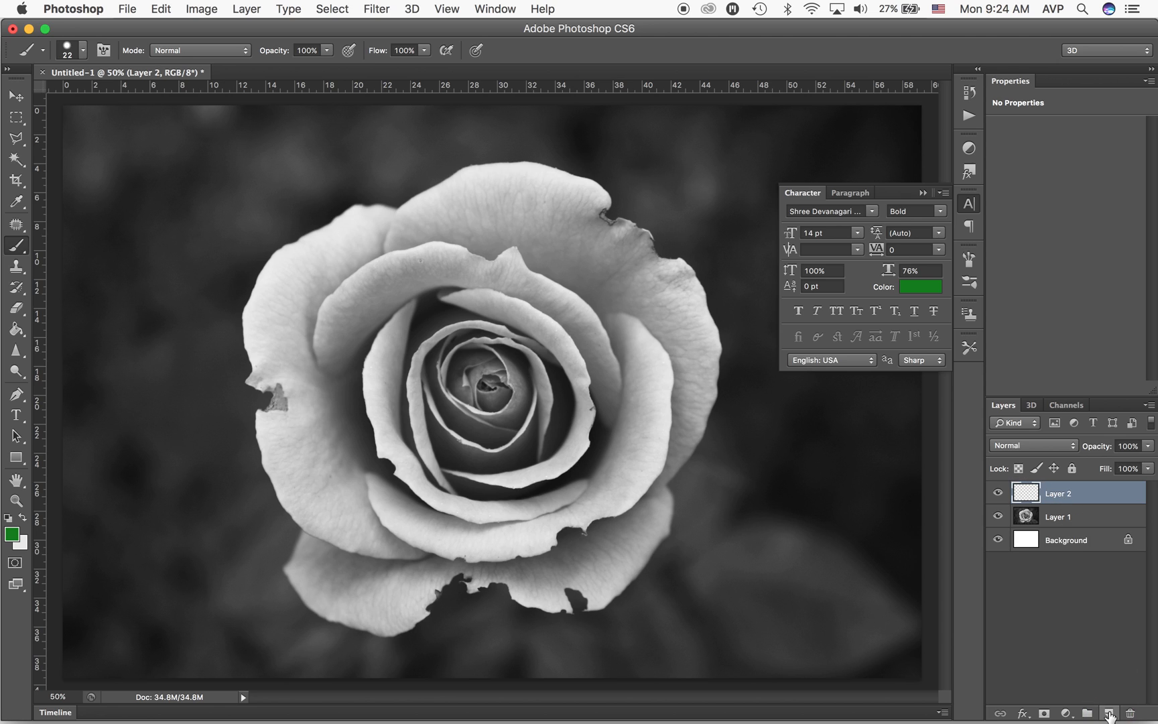
left_click(1109, 713)
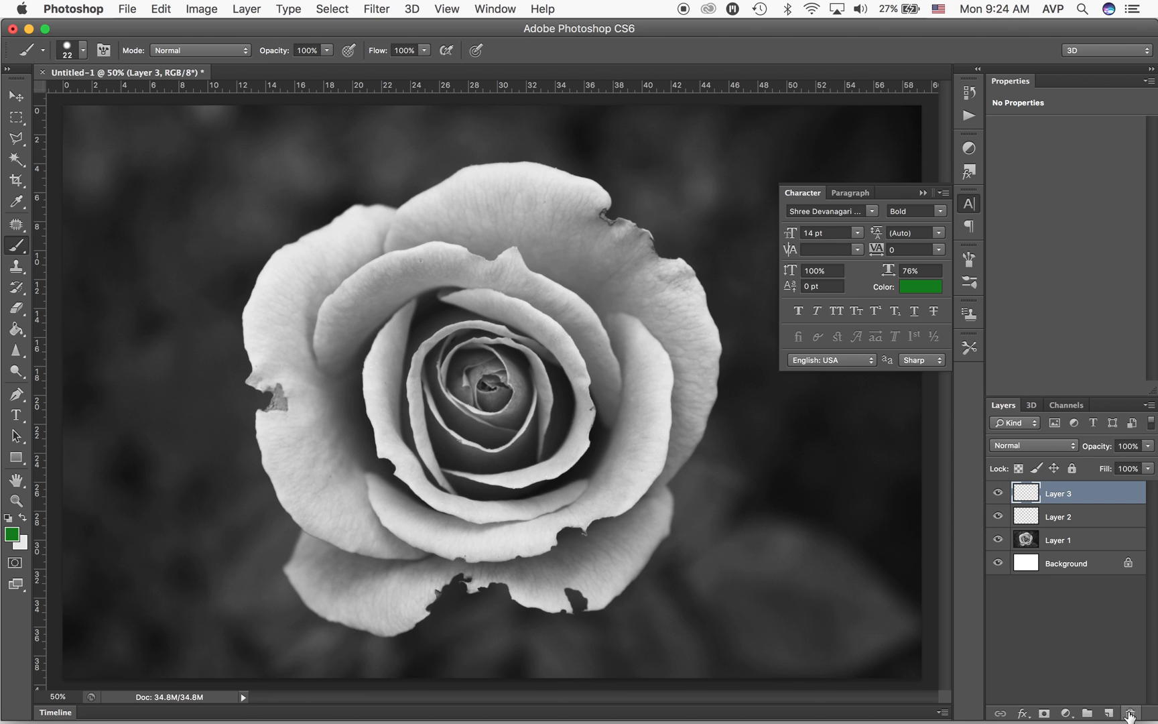
Step: Rename the topmost empty layer Rose and the empty layer below it BG
double_click(1058, 495)
type("JRo")
left_click(1055, 516)
double_click(1053, 516)
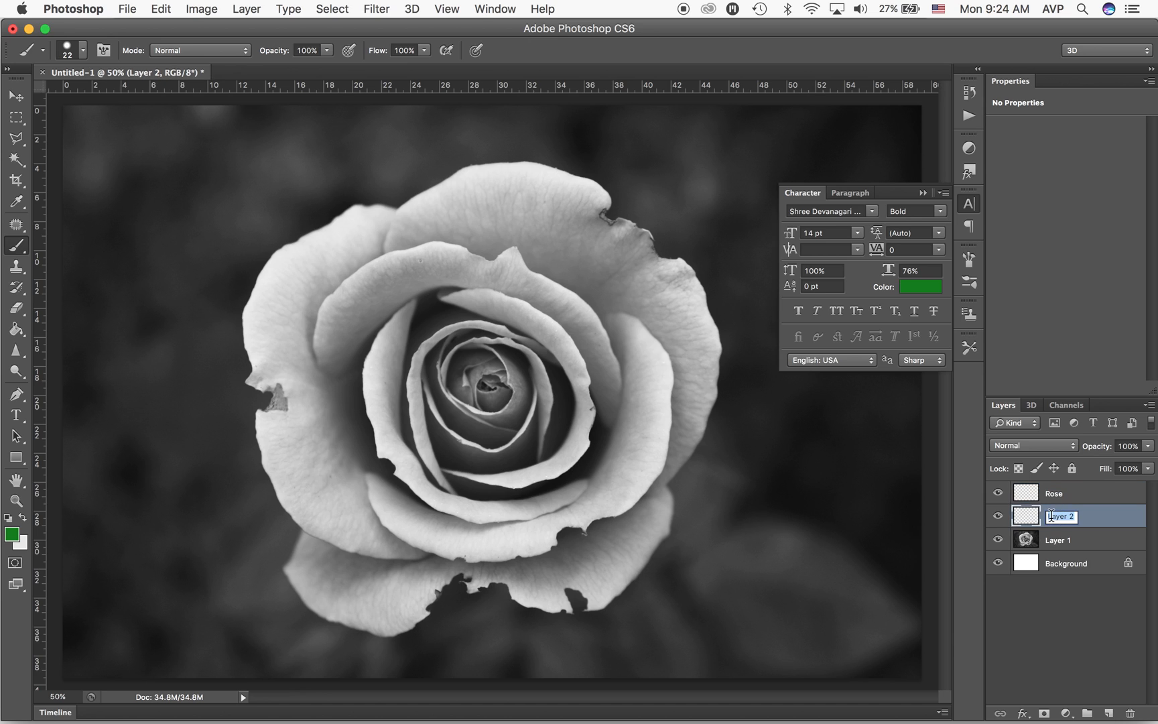
type("baG")
key("Return")
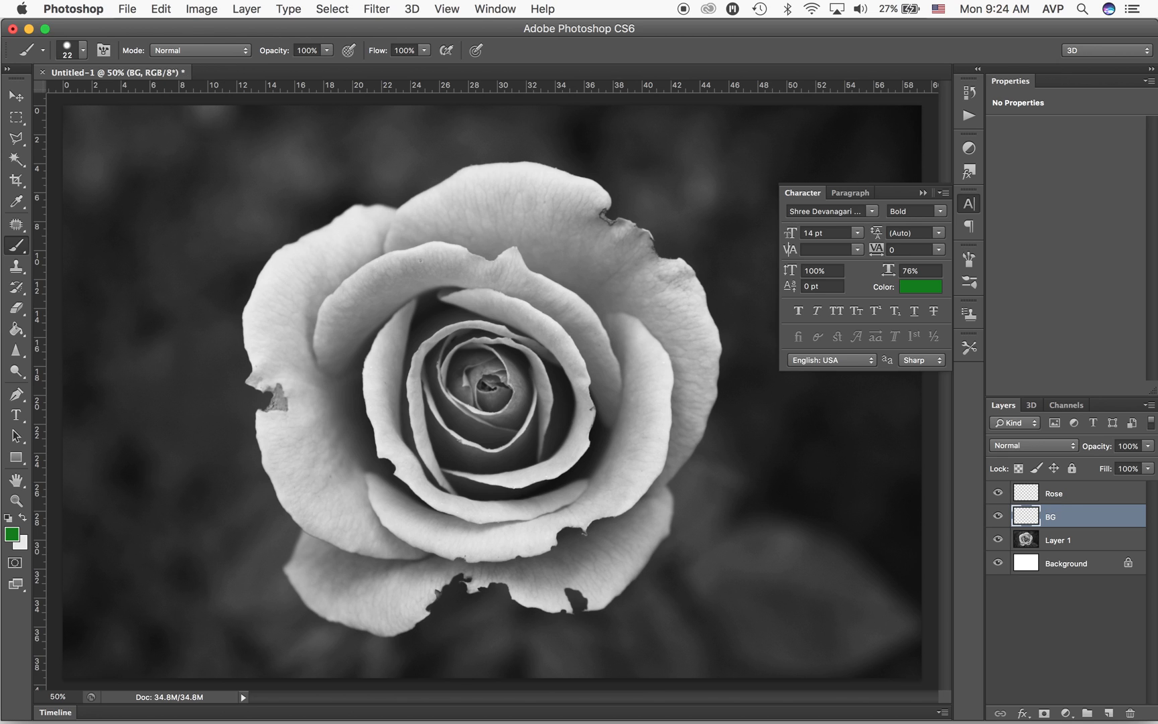
Step: Make the Rose layer active and set the foreground color to red #de1f1f
left_click(1055, 496)
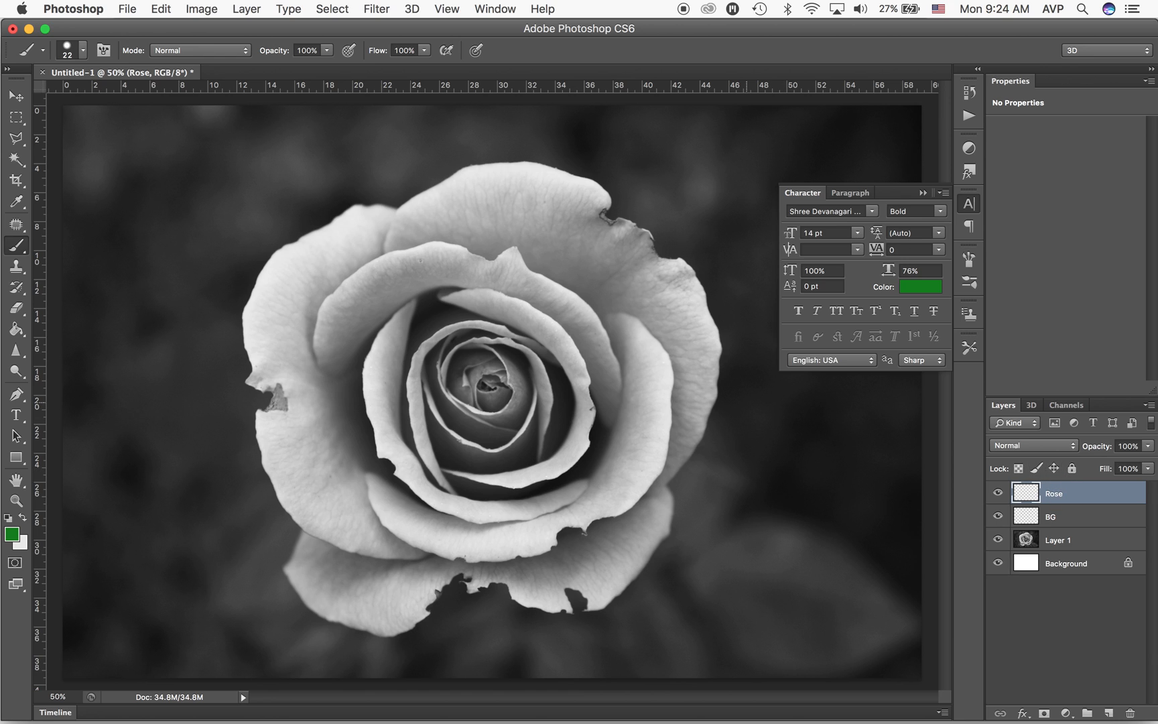
left_click(11, 535)
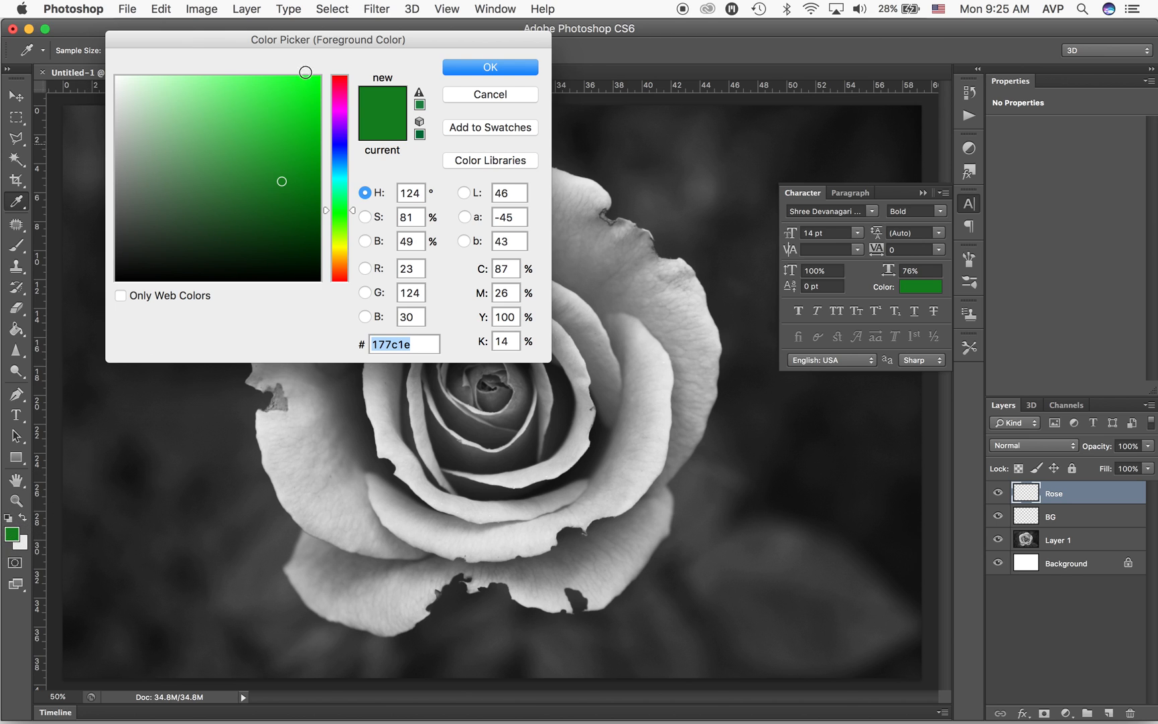
left_click_drag(338, 109, 291, 103)
left_click(454, 70)
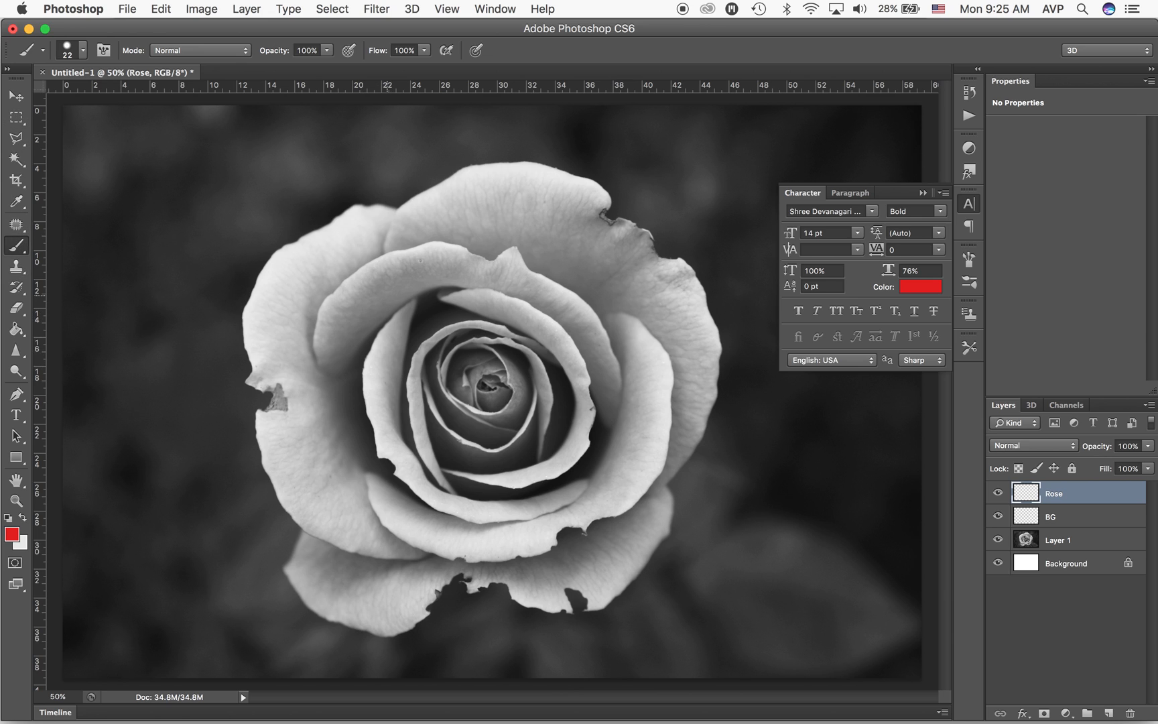
Step: Set the brush size to 311 px and paint red over the rose's left outer petals on the Rose layer
right_click(384, 297)
mouse_move(422, 335)
left_mouse_down()
mouse_move(496, 348)
mouse_move(506, 332)
mouse_move(533, 332)
left_mouse_up()
mouse_move(382, 245)
left_mouse_down()
mouse_move(308, 264)
mouse_move(270, 325)
mouse_move(271, 429)
mouse_move(324, 503)
mouse_move(299, 450)
mouse_move(301, 321)
mouse_move(323, 310)
left_mouse_up()
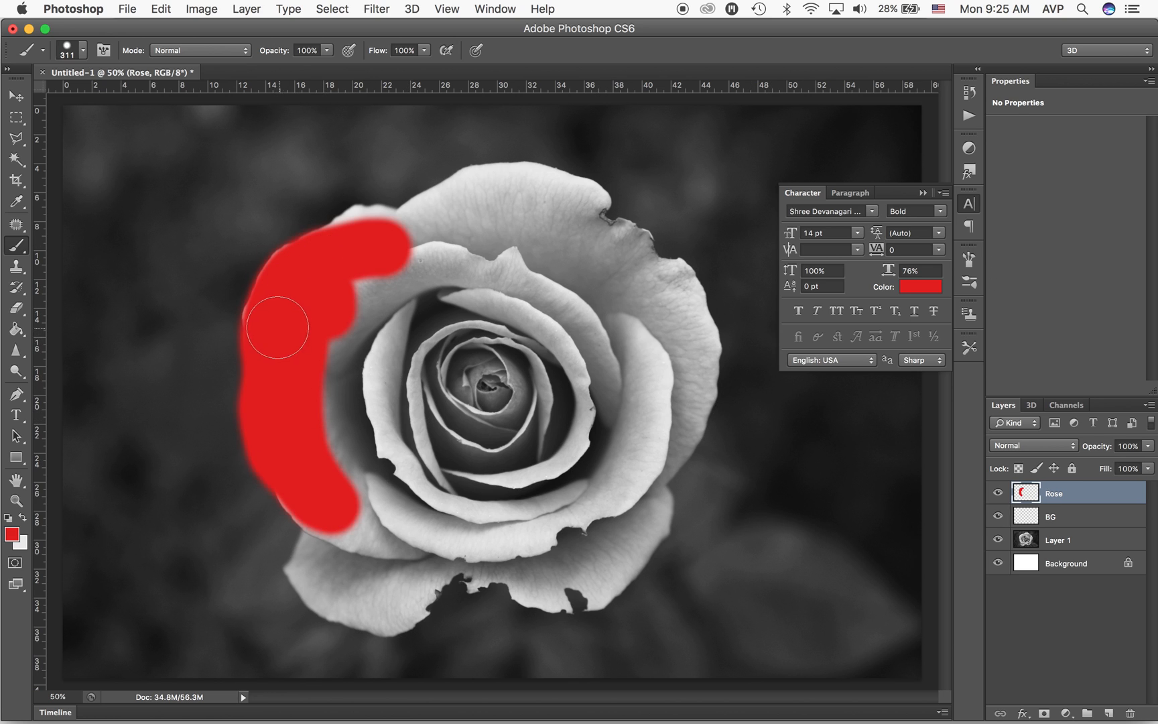
left_click_drag(271, 323, 302, 250)
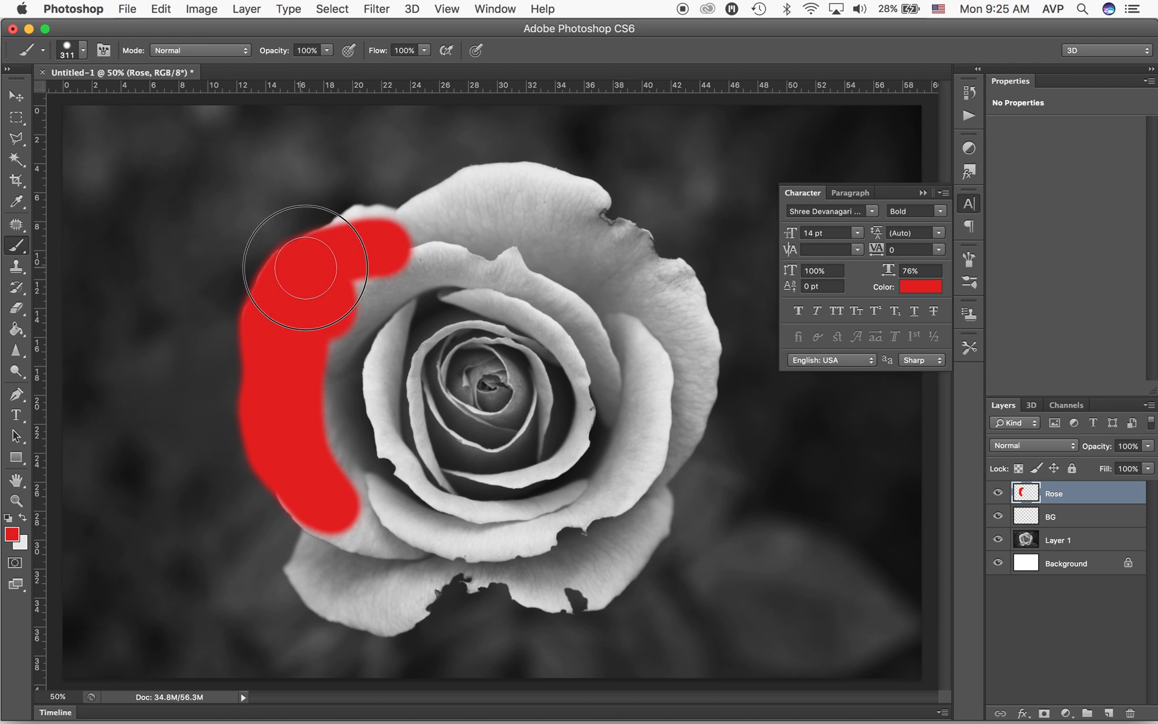
Step: Set the Rose layer's blend mode to Linear Burn and paint the rest of the rose red
left_click(1048, 447)
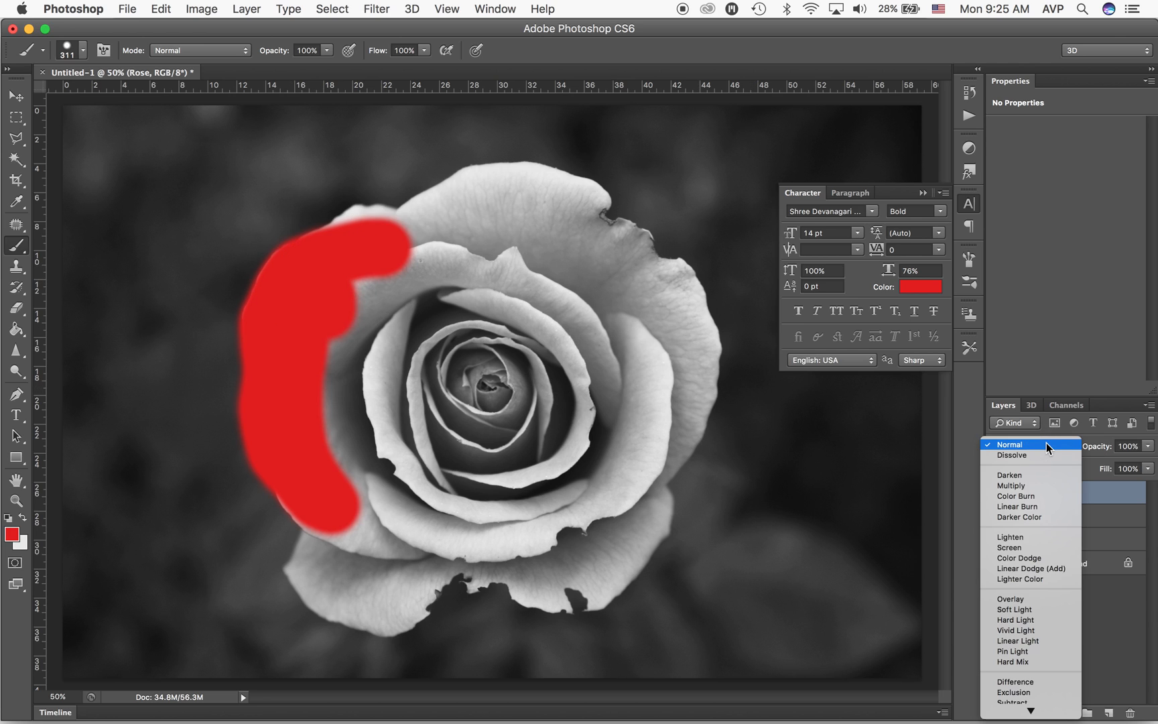
left_click(1032, 508)
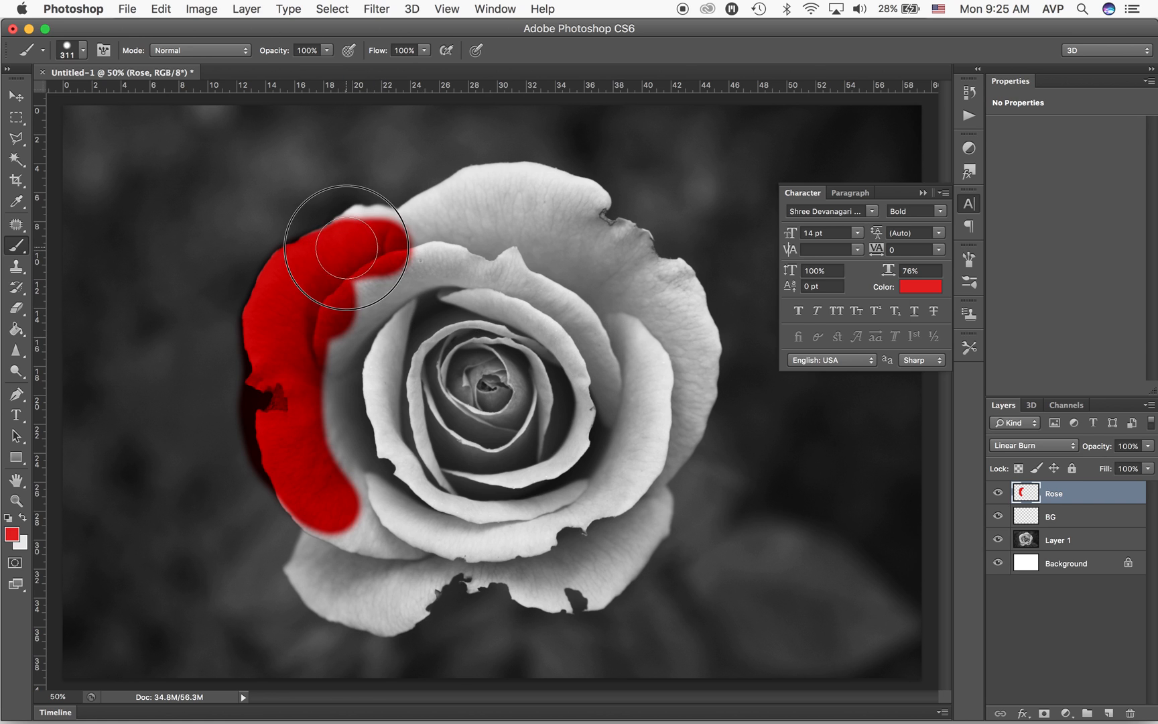
left_click(377, 236)
mouse_move(377, 236)
left_mouse_down()
mouse_move(309, 409)
mouse_move(355, 331)
mouse_move(377, 321)
mouse_move(367, 368)
mouse_move(325, 422)
mouse_move(348, 475)
mouse_move(322, 497)
mouse_move(327, 507)
mouse_move(304, 481)
mouse_move(403, 528)
mouse_move(418, 439)
mouse_move(395, 505)
mouse_move(415, 441)
mouse_move(414, 361)
mouse_move(461, 244)
mouse_move(358, 235)
mouse_move(412, 229)
mouse_move(505, 180)
mouse_move(421, 210)
mouse_move(564, 198)
mouse_move(526, 181)
mouse_move(593, 215)
mouse_move(678, 294)
mouse_move(650, 259)
mouse_move(694, 320)
mouse_move(690, 384)
mouse_move(700, 365)
mouse_move(631, 550)
mouse_move(579, 586)
mouse_move(549, 593)
mouse_move(455, 575)
mouse_move(396, 614)
mouse_move(311, 590)
mouse_move(305, 548)
mouse_move(359, 573)
mouse_move(438, 565)
mouse_move(469, 524)
mouse_move(414, 450)
mouse_move(494, 315)
mouse_move(439, 434)
mouse_move(488, 402)
left_mouse_up()
mouse_move(425, 278)
left_mouse_down()
mouse_move(505, 258)
mouse_move(490, 237)
mouse_move(565, 270)
mouse_move(593, 302)
mouse_move(555, 243)
mouse_move(652, 321)
mouse_move(639, 371)
mouse_move(611, 400)
mouse_move(664, 265)
mouse_move(592, 521)
mouse_move(533, 544)
mouse_move(579, 405)
mouse_move(509, 458)
mouse_move(536, 464)
mouse_move(594, 338)
mouse_move(592, 322)
mouse_move(543, 310)
mouse_move(531, 288)
mouse_move(499, 337)
mouse_move(542, 383)
left_mouse_up()
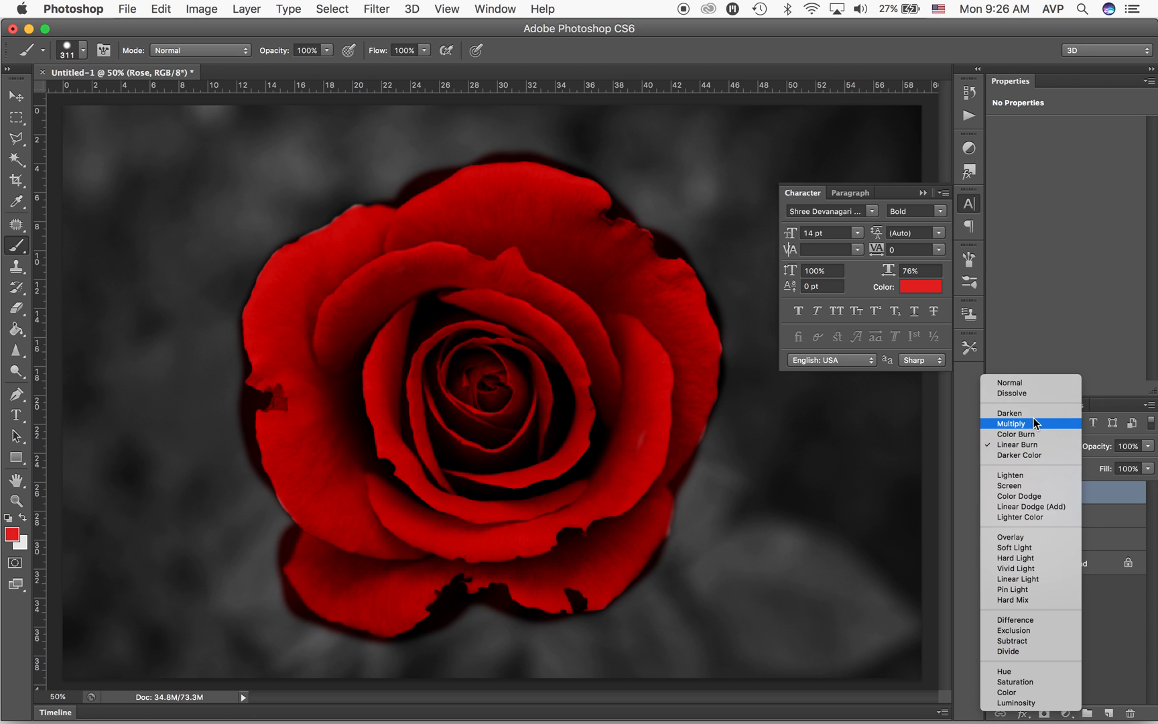
Step: Try the Multiply blend mode on the Rose layer and return it to Linear Burn
left_click(1034, 419)
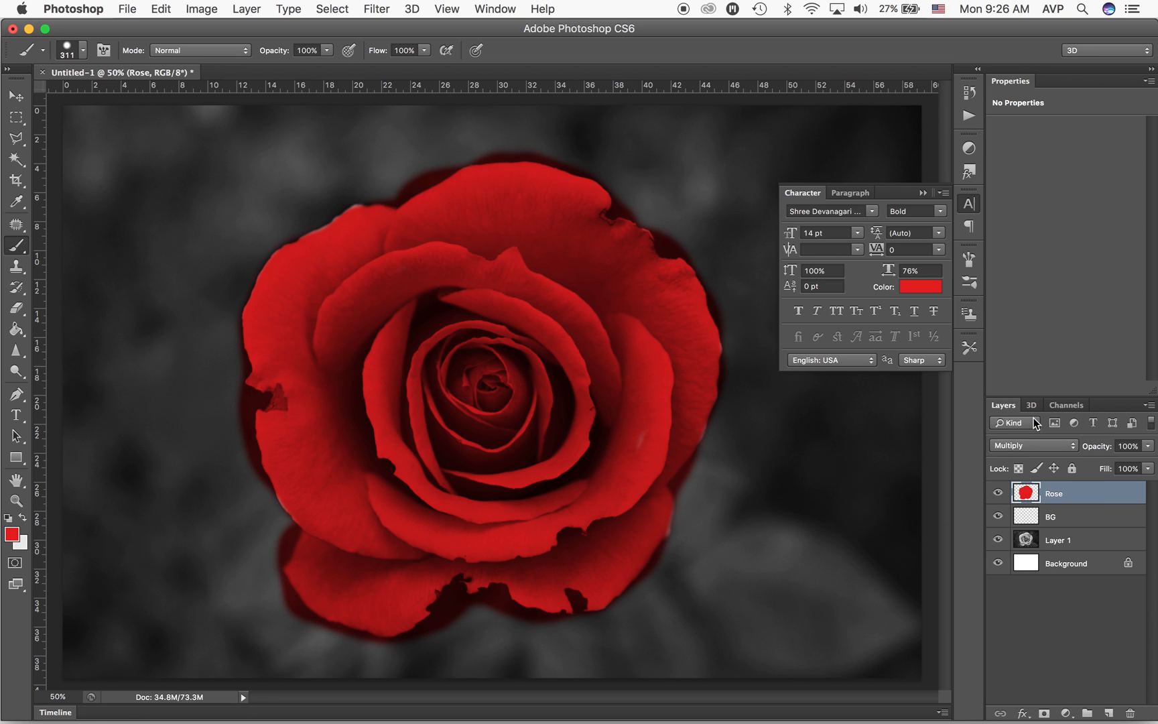
left_click(1037, 445)
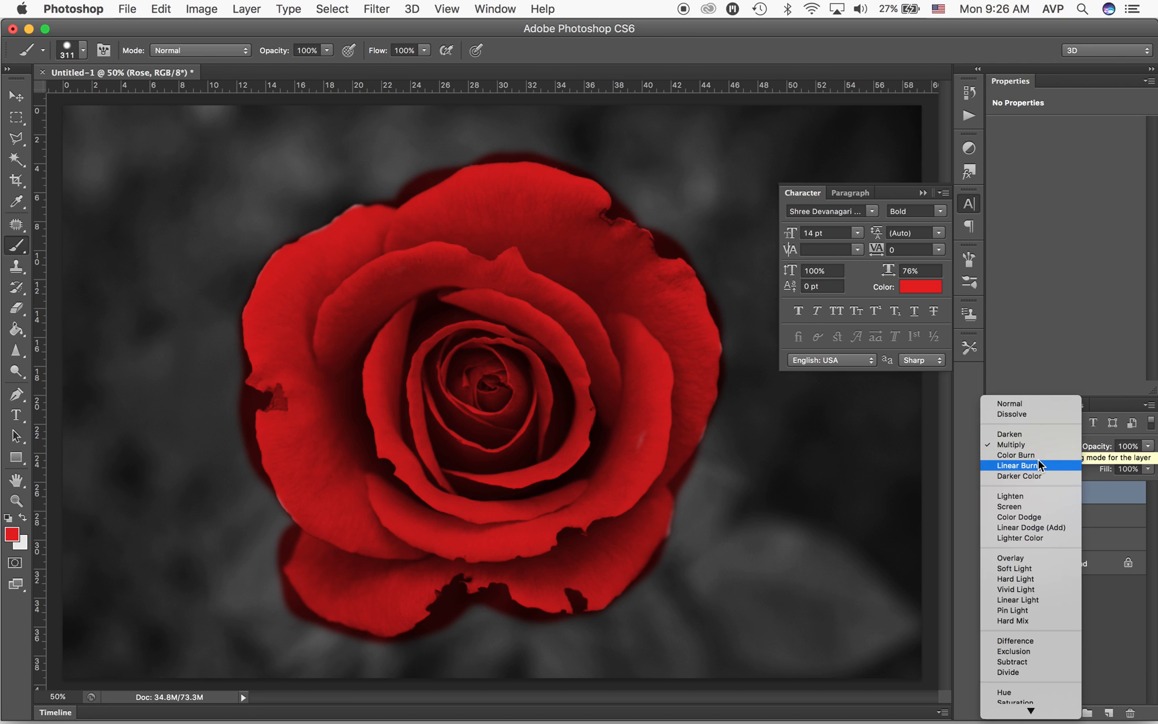
left_click(1038, 465)
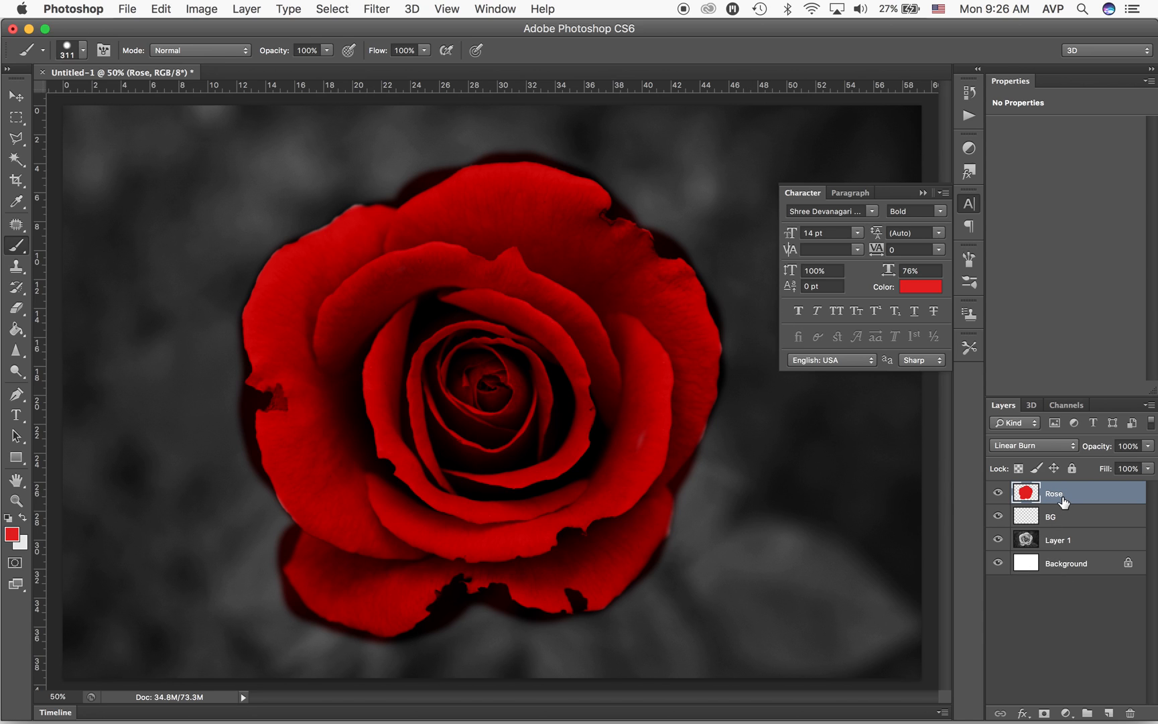
Step: Add a layer mask to the Rose layer and paint black on it along the rose's upper-left outer edge
left_click(1043, 714)
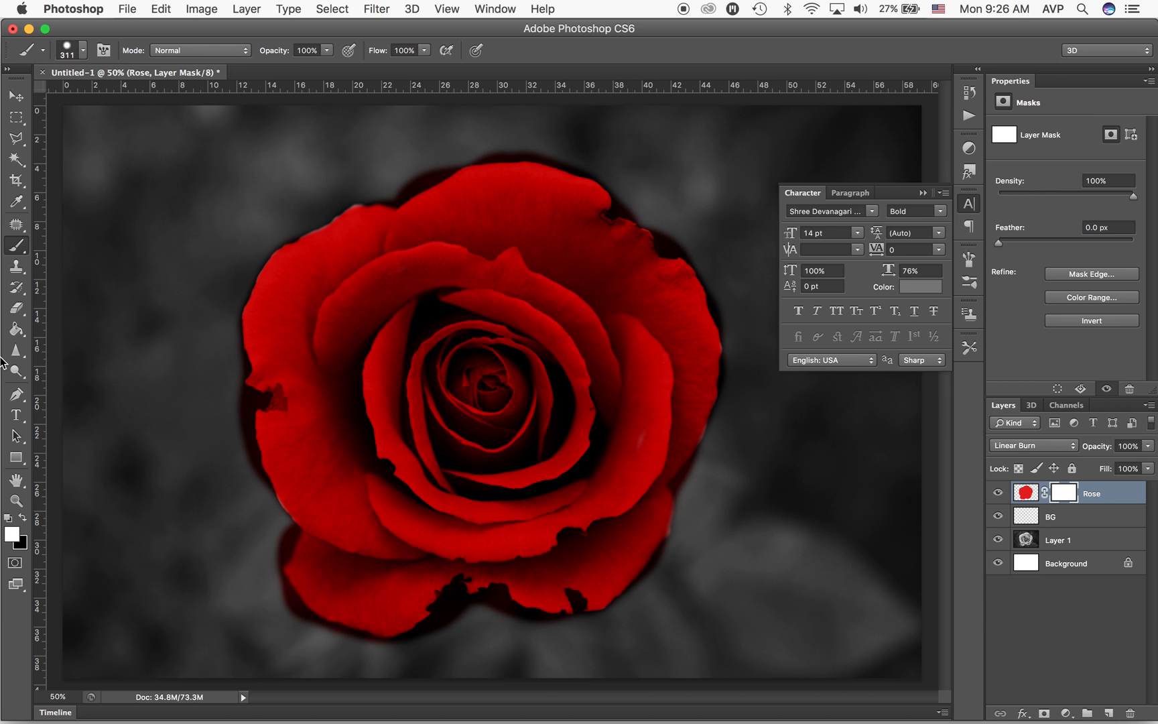
left_click(22, 519)
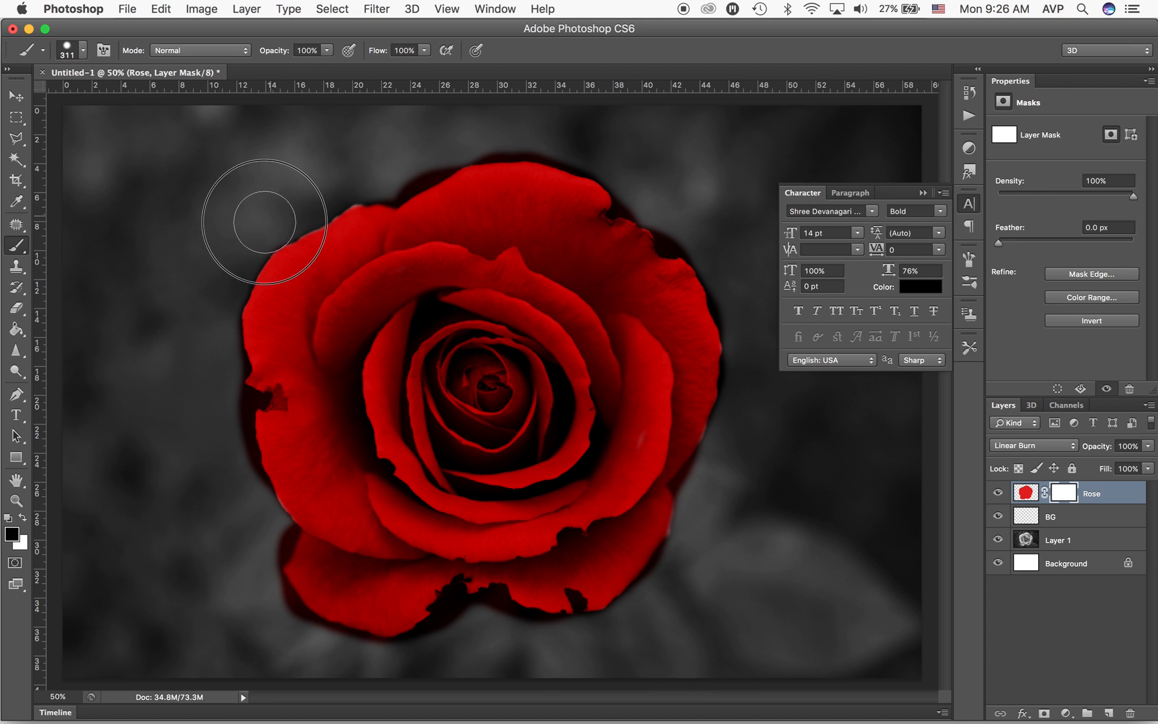
mouse_move(213, 292)
left_mouse_down()
mouse_move(219, 277)
mouse_move(208, 287)
left_mouse_up()
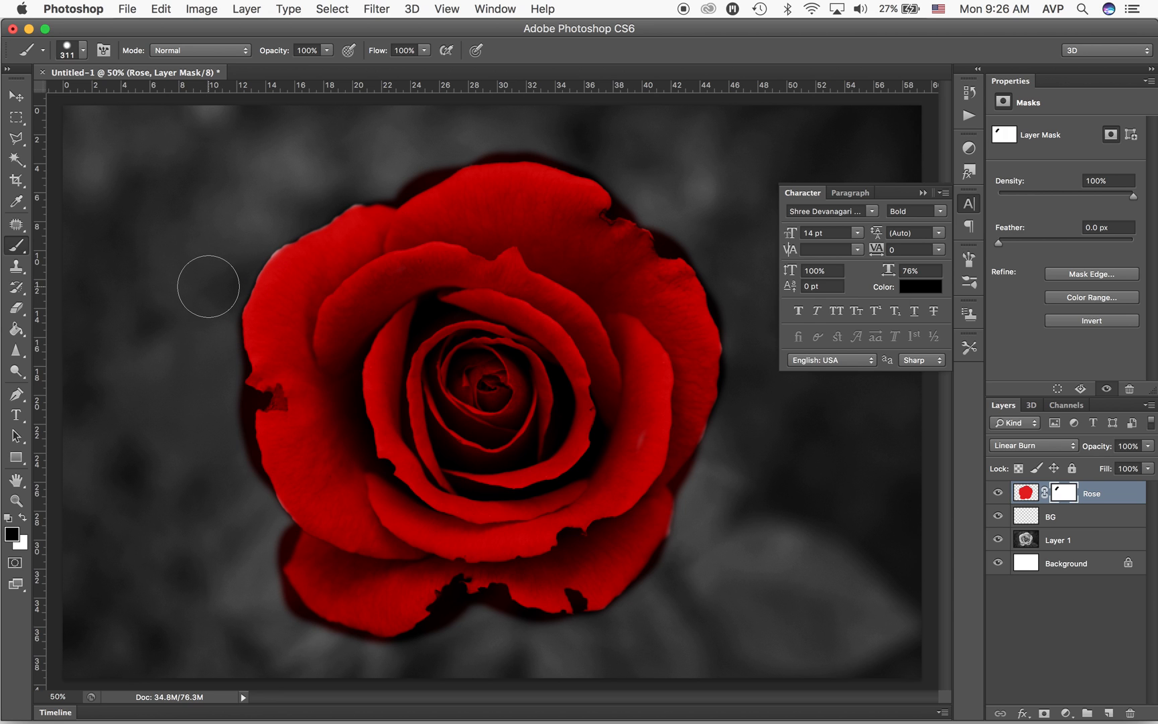
Step: Set the brush to 30 px with 69% hardness and mask the dark spill closely along the upper-left petal edge in black
left_click(16, 500)
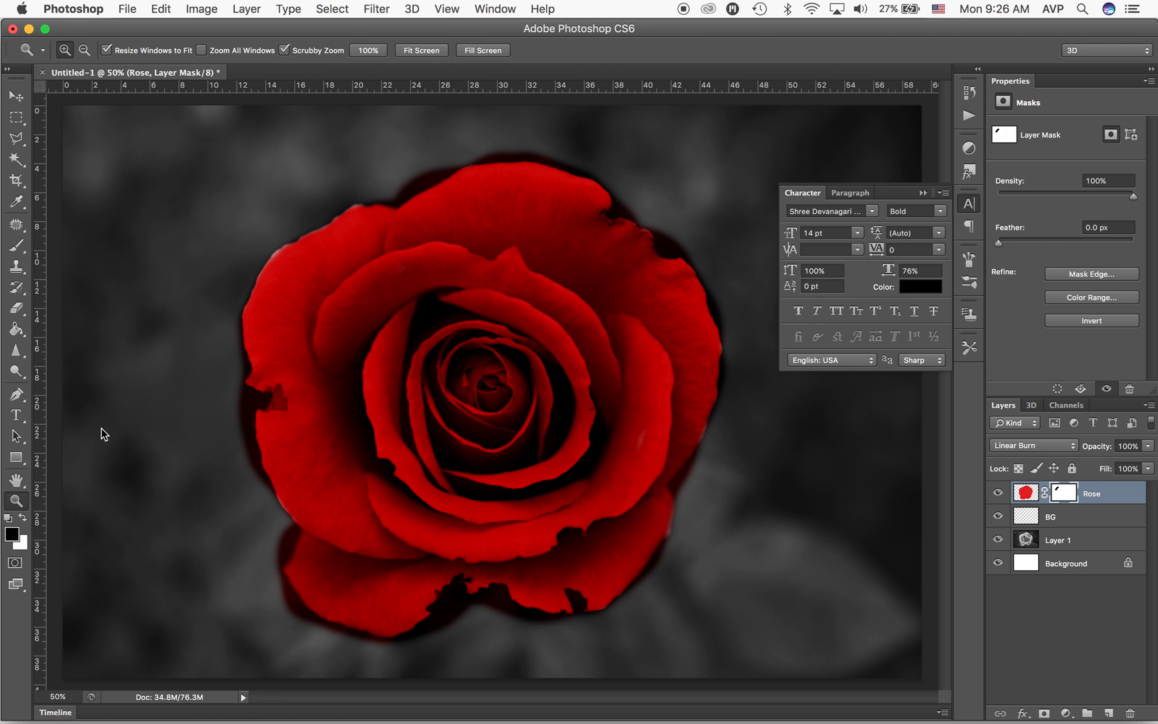
left_click_drag(213, 229, 313, 266)
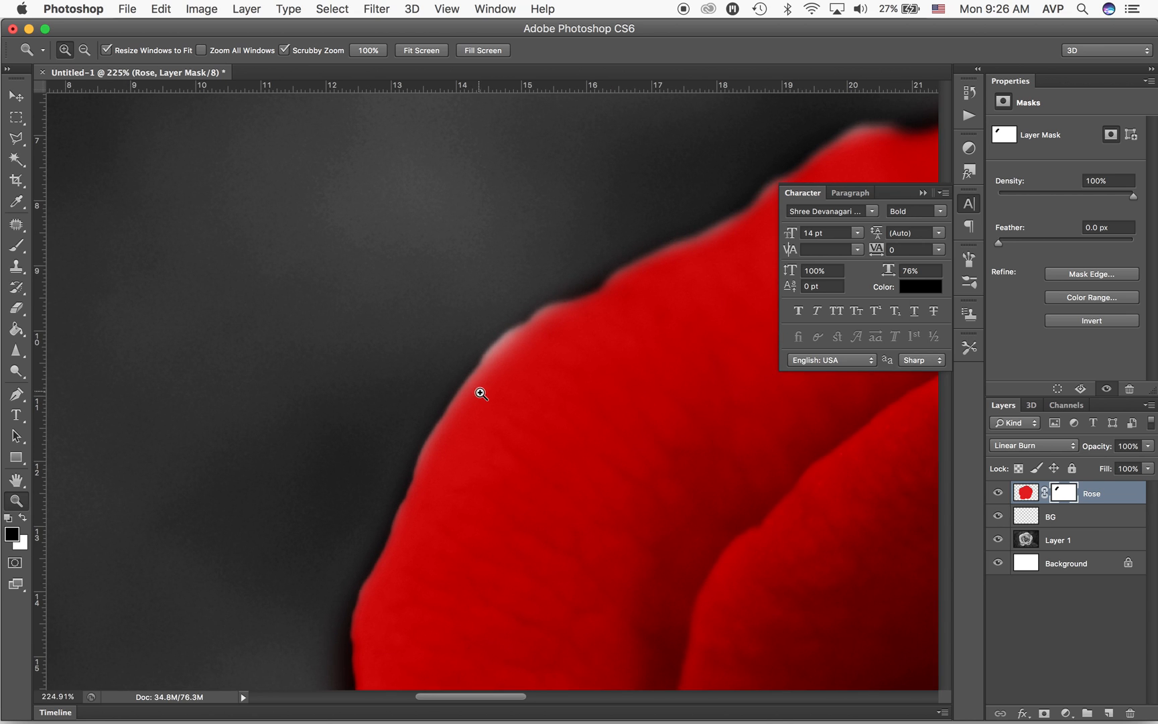
left_click_drag(556, 447, 409, 336)
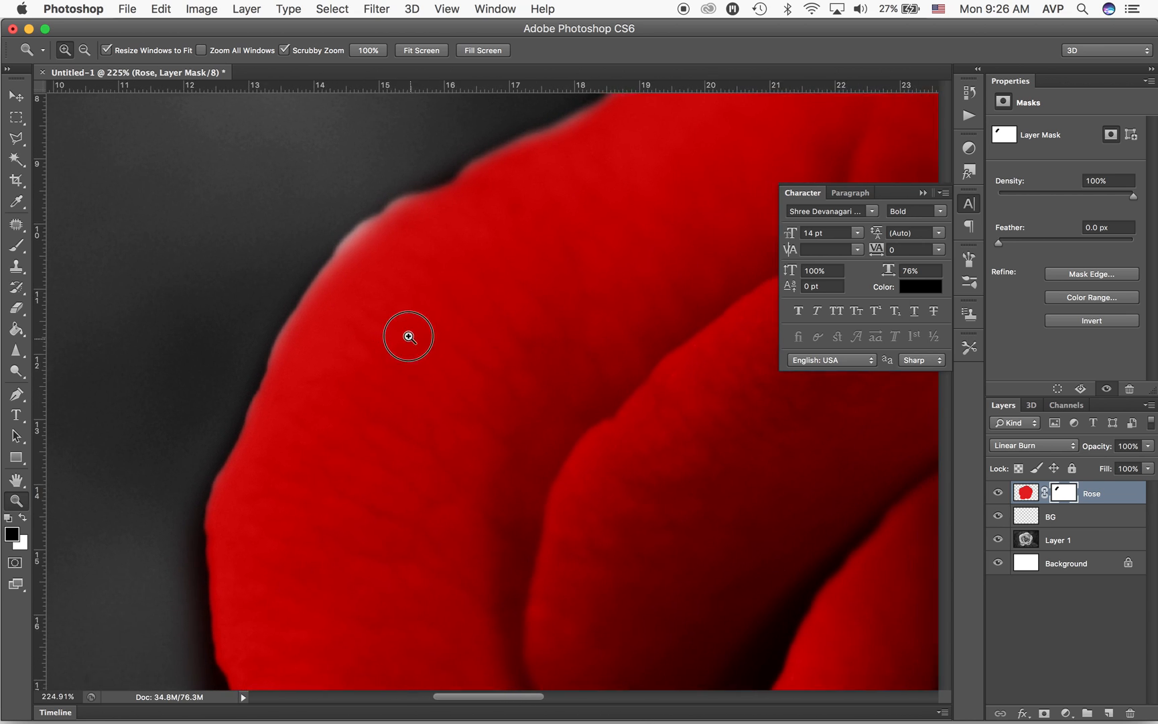
left_click_drag(343, 305, 423, 326)
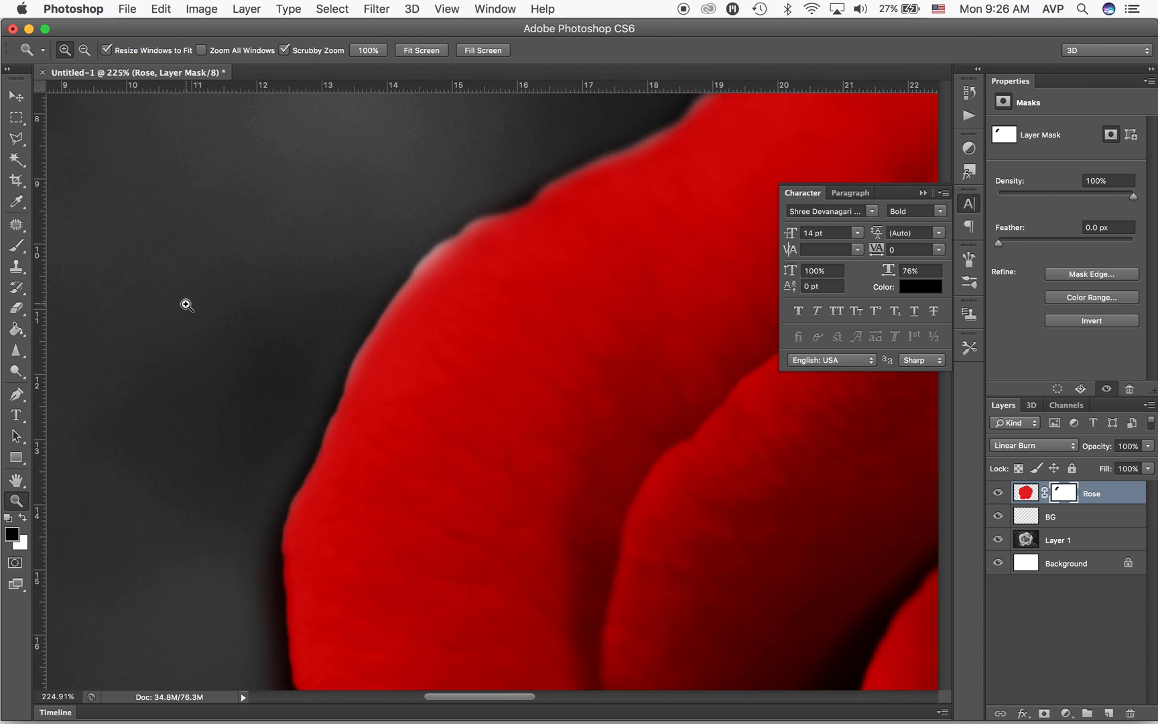
key("b")
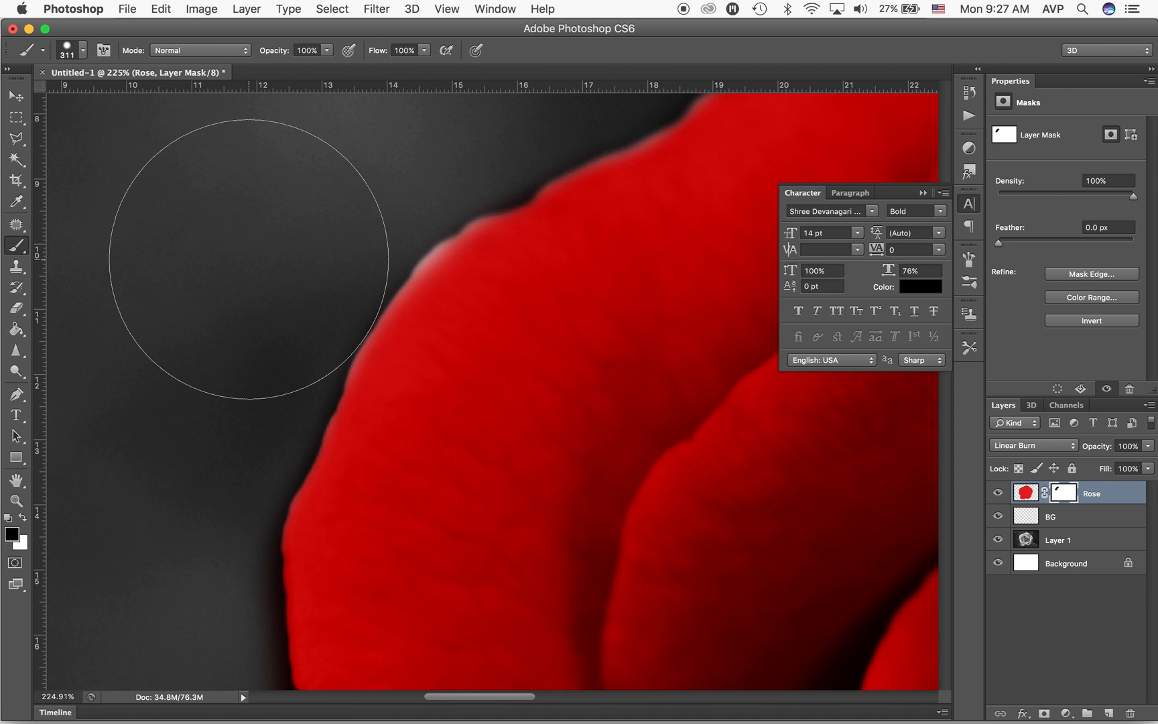
right_click(256, 263)
left_click_drag(321, 296, 296, 298)
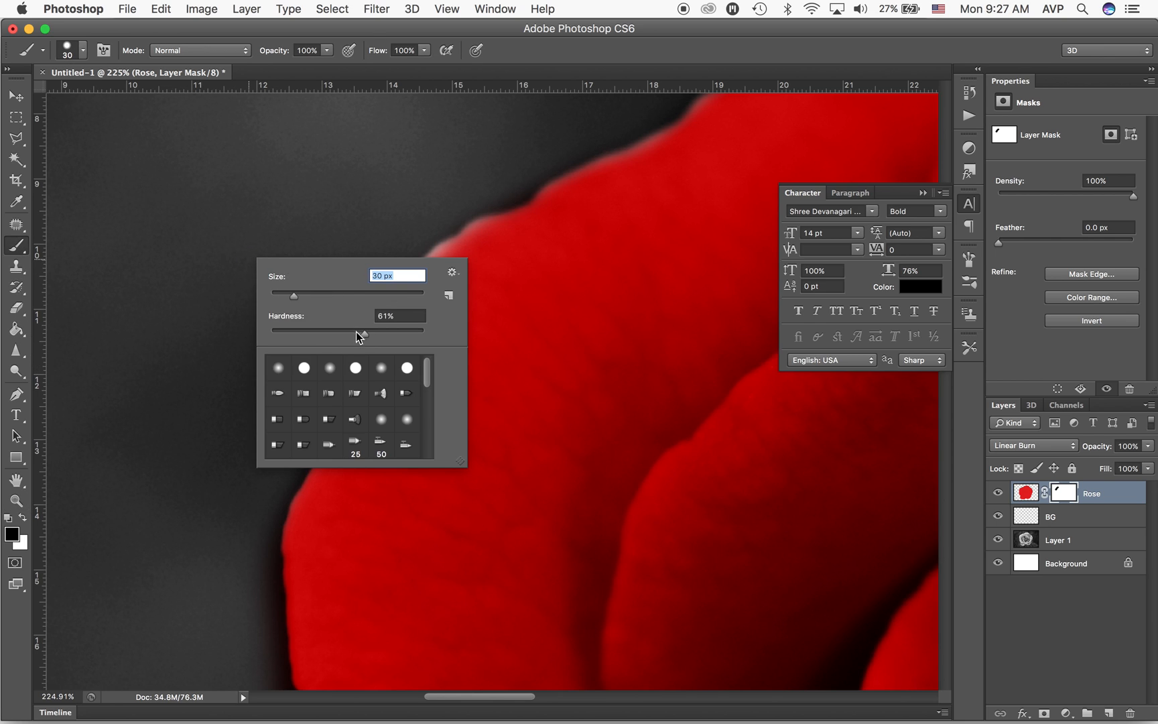
left_click_drag(364, 334, 374, 337)
key("Return")
left_click_drag(383, 273, 290, 468)
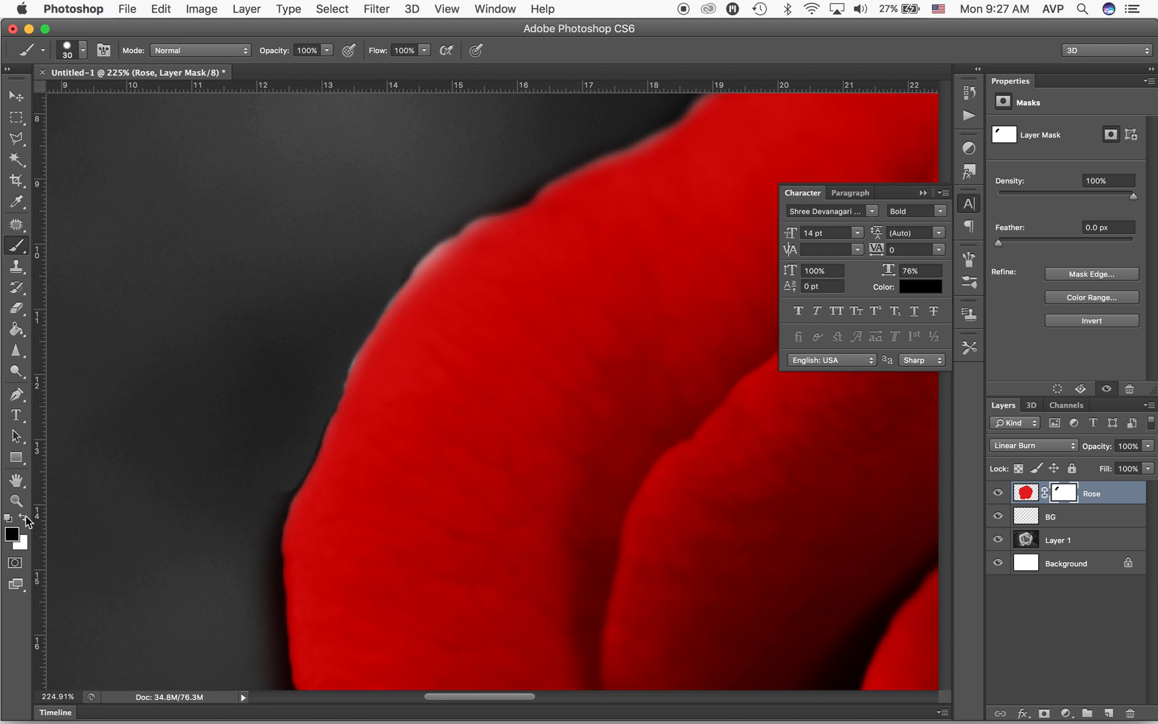
Step: Paint white on the Rose layer mask to restore the red along the pale upper-left petal edge
left_click(26, 520)
mouse_move(443, 261)
left_mouse_down()
mouse_move(391, 341)
mouse_move(416, 309)
mouse_move(403, 308)
mouse_move(356, 391)
left_mouse_up()
mouse_move(388, 313)
left_mouse_down()
mouse_move(424, 266)
mouse_move(497, 229)
left_mouse_up()
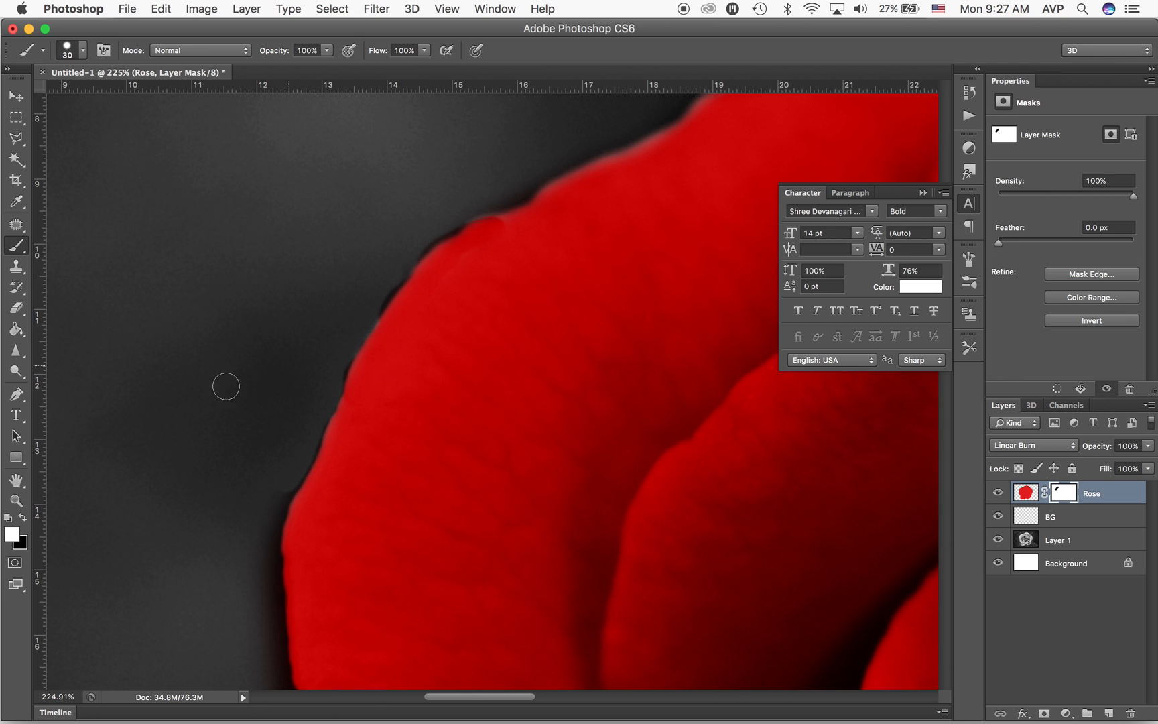
key("super+minus")
key("super+minus")
key("super+minus")
key("super+minus")
key("super+minus")
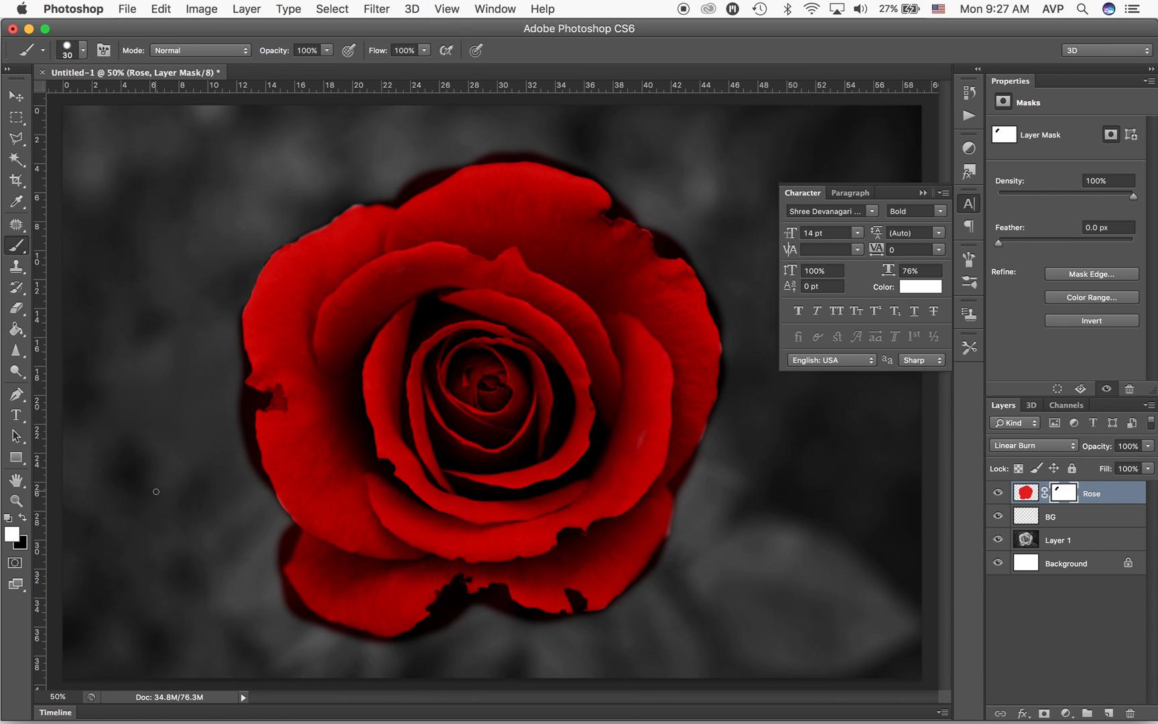
Step: Make the BG layer active and set the foreground color to green #41a70e
left_click(1047, 520)
left_click(10, 538)
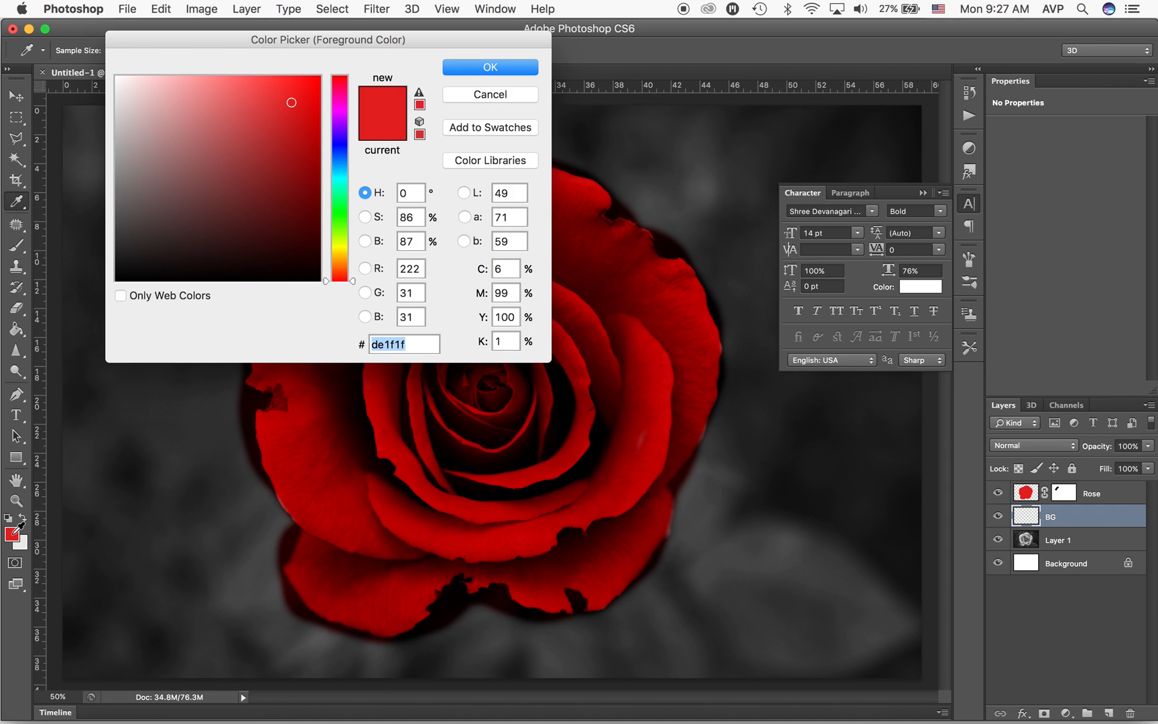
left_click(339, 223)
left_click(302, 147)
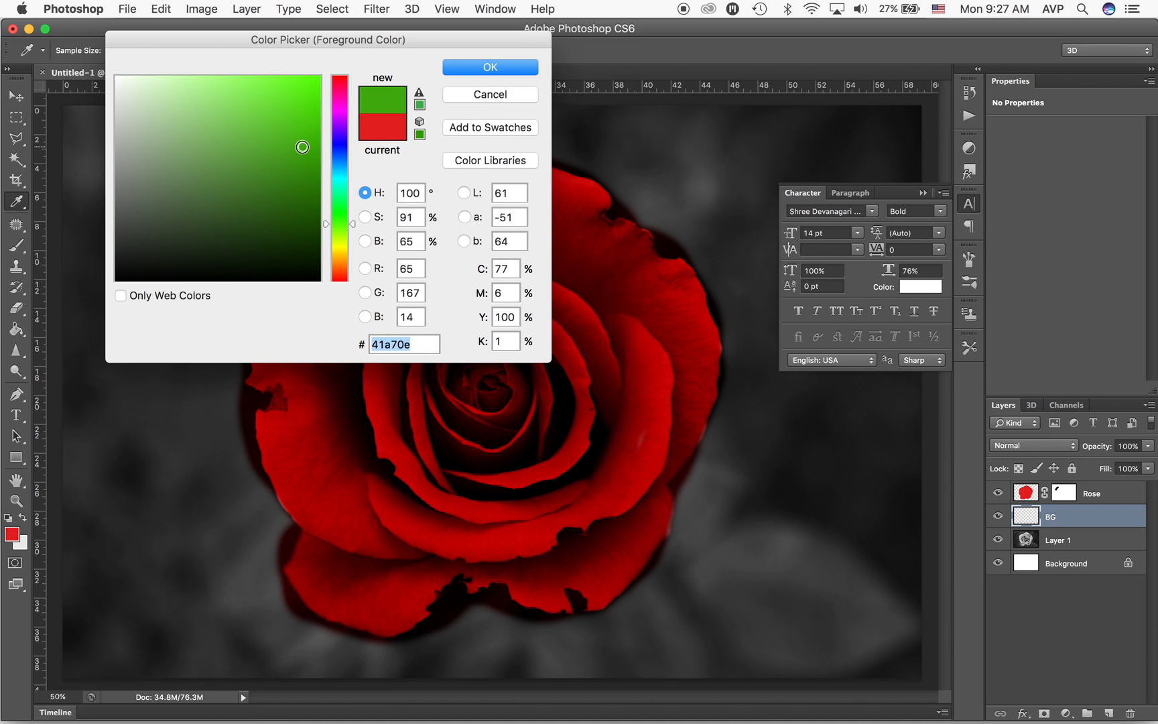
left_click(480, 68)
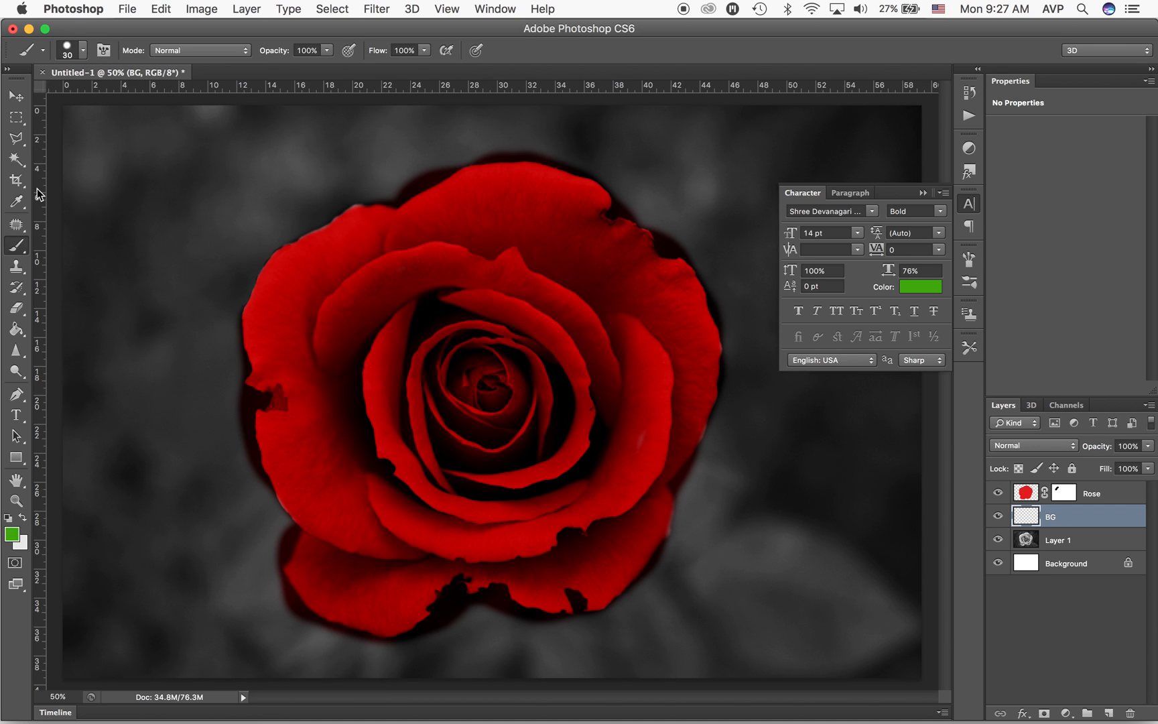
Step: Set the brush size to 155 px and paint a green patch in the photo's upper-left corner on the BG layer
right_click(117, 199)
left_click_drag(175, 238, 208, 242)
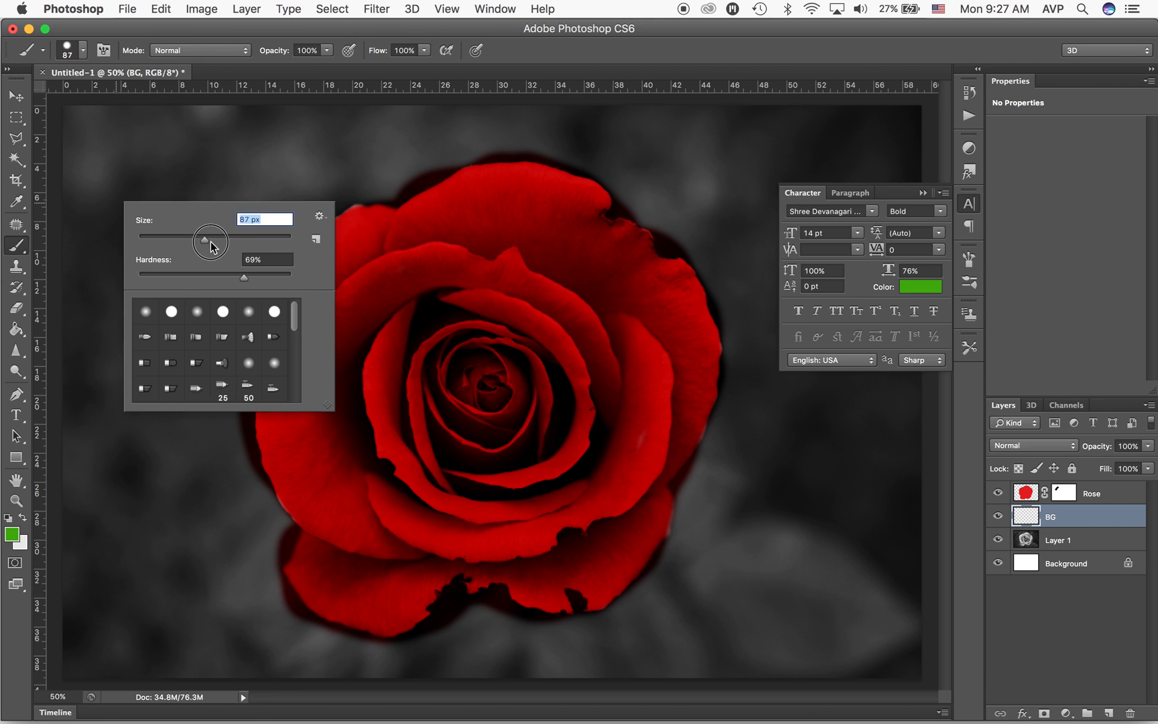
mouse_move(105, 132)
left_mouse_down()
mouse_move(86, 197)
mouse_move(91, 112)
mouse_move(72, 153)
left_mouse_up()
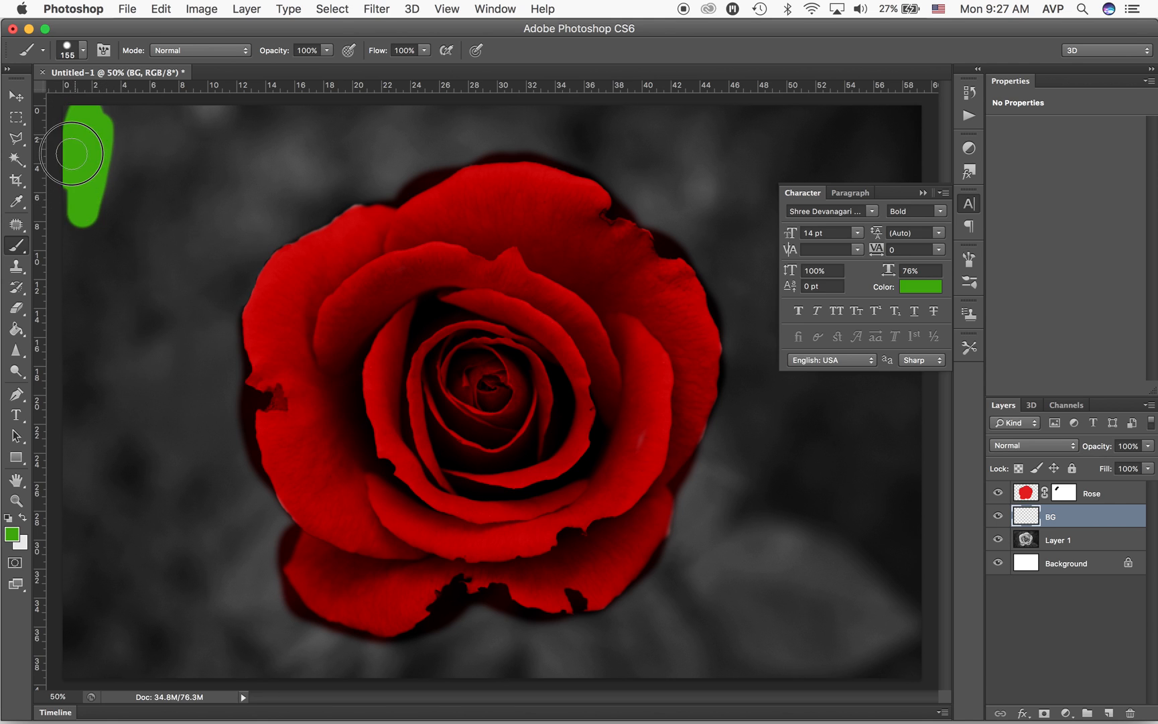
Step: Set the BG layer's blend mode to Multiply and paint green down the photo's left edge
left_click(1014, 446)
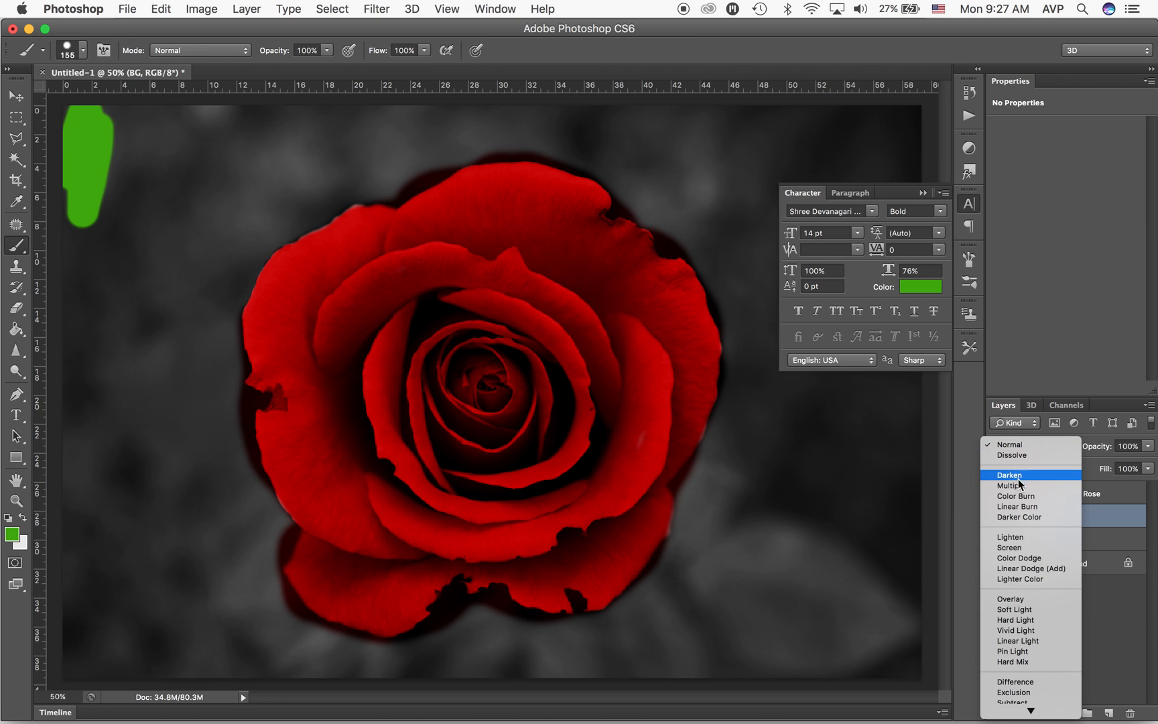
left_click(1019, 481)
mouse_move(113, 164)
left_mouse_down()
mouse_move(98, 196)
mouse_move(111, 211)
mouse_move(129, 201)
mouse_move(81, 229)
mouse_move(83, 374)
left_mouse_up()
Step: Enlarge the brush up to 974 px and paint green over the remaining background around the rose on the BG layer
right_click(92, 379)
left_click(228, 408)
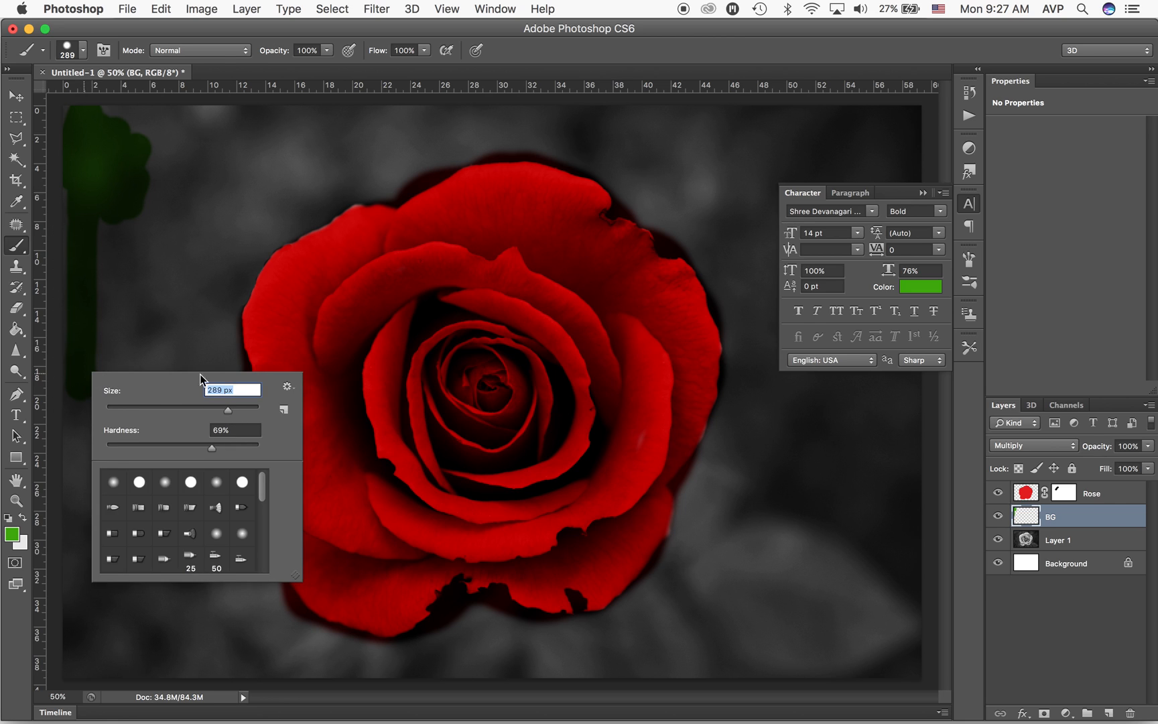
mouse_move(175, 186)
left_mouse_down()
mouse_move(155, 202)
mouse_move(102, 456)
mouse_move(142, 634)
mouse_move(215, 717)
mouse_move(331, 720)
mouse_move(223, 689)
mouse_move(181, 608)
mouse_move(194, 588)
mouse_move(180, 555)
mouse_move(187, 383)
mouse_move(147, 227)
mouse_move(217, 165)
mouse_move(174, 216)
mouse_move(271, 114)
mouse_move(266, 147)
mouse_move(384, 97)
mouse_move(517, 78)
mouse_move(660, 91)
mouse_move(667, 114)
mouse_move(793, 194)
mouse_move(853, 650)
mouse_move(822, 504)
mouse_move(783, 510)
mouse_move(771, 496)
mouse_move(748, 594)
mouse_move(590, 723)
mouse_move(469, 711)
mouse_move(485, 707)
mouse_move(186, 621)
left_mouse_up()
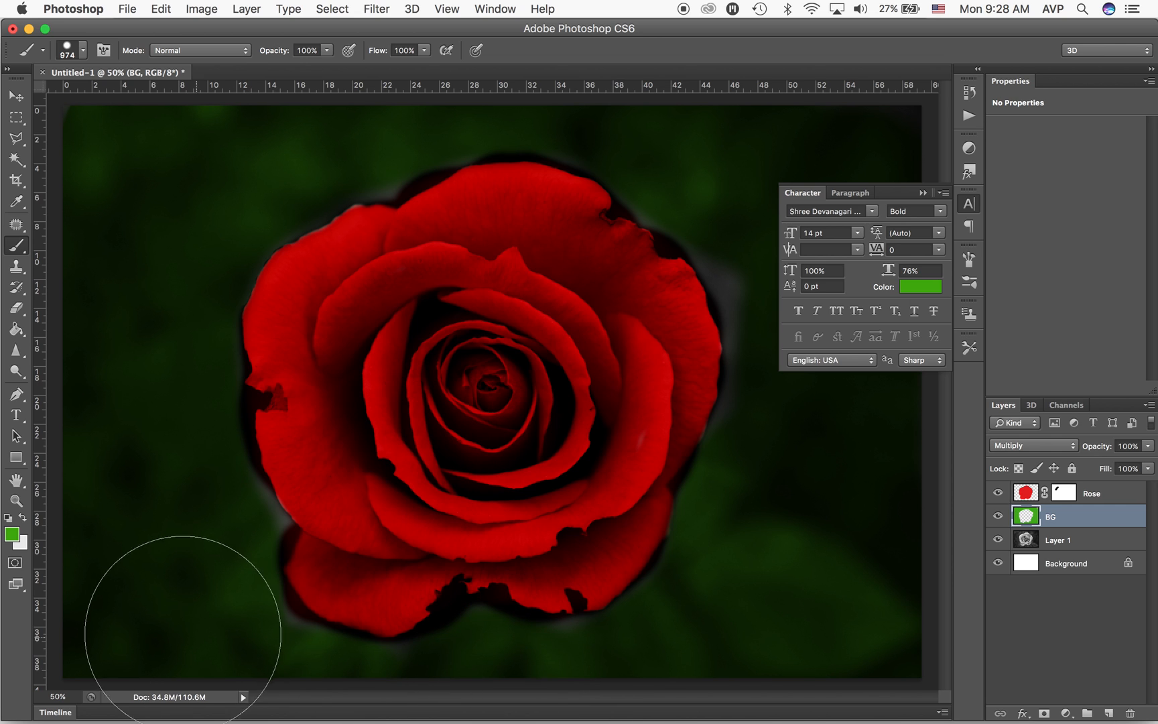